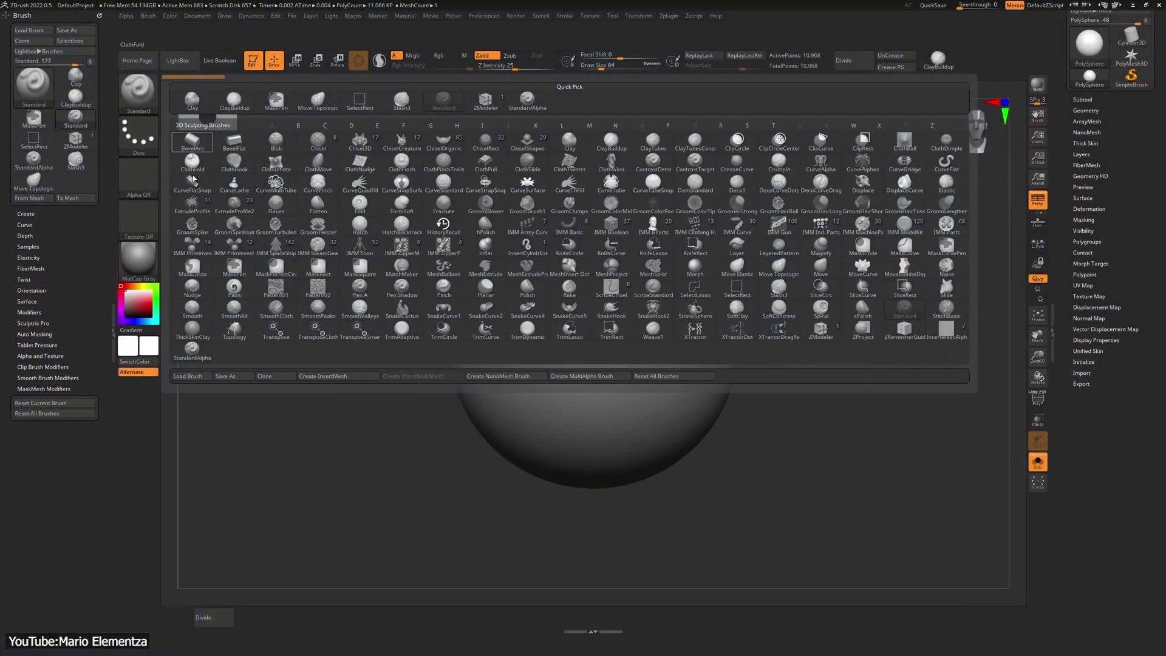
- Select the Planar brush, hide the left tray, and restore the Standard UI layout
click(489, 295)
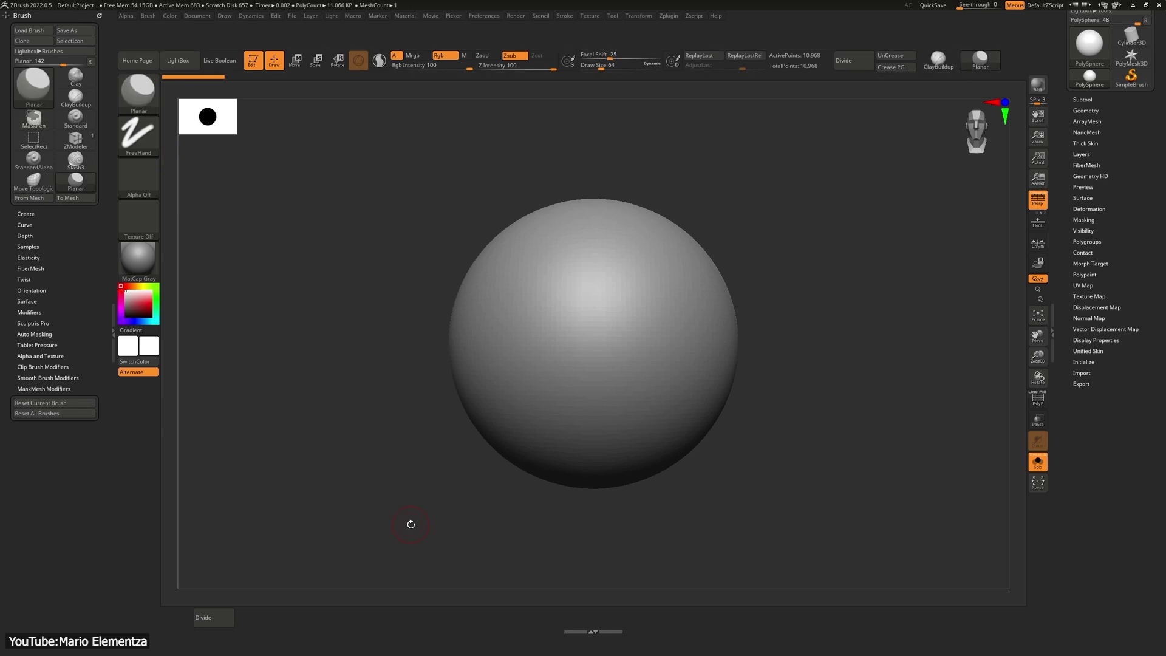
click(113, 331)
click(373, 16)
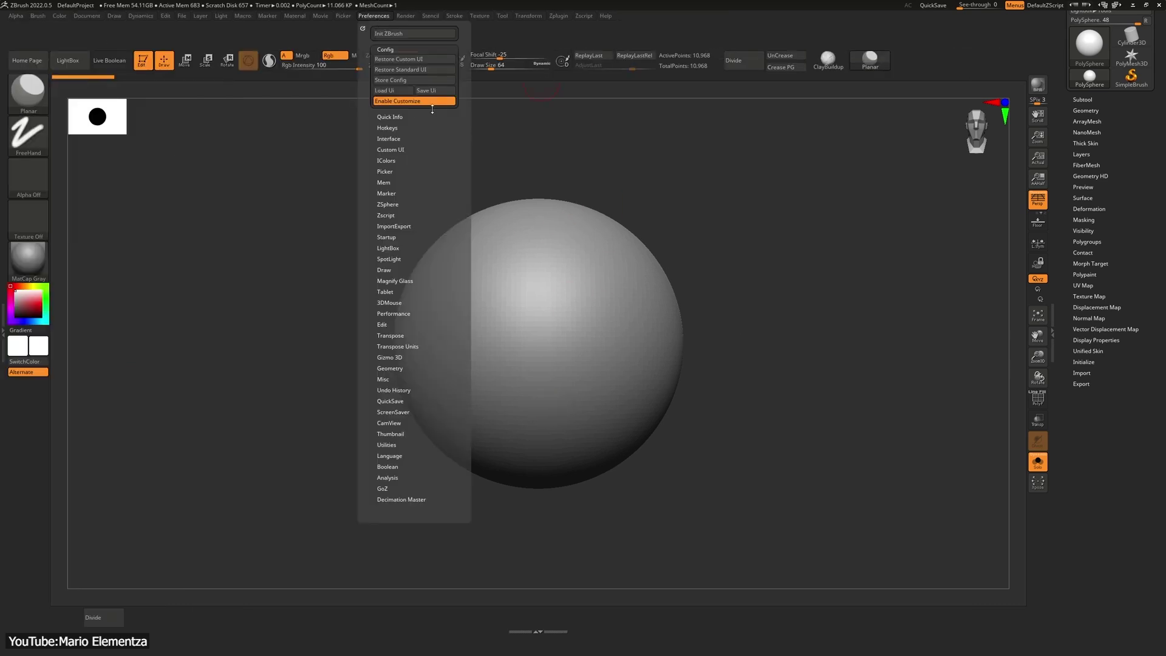
click(433, 72)
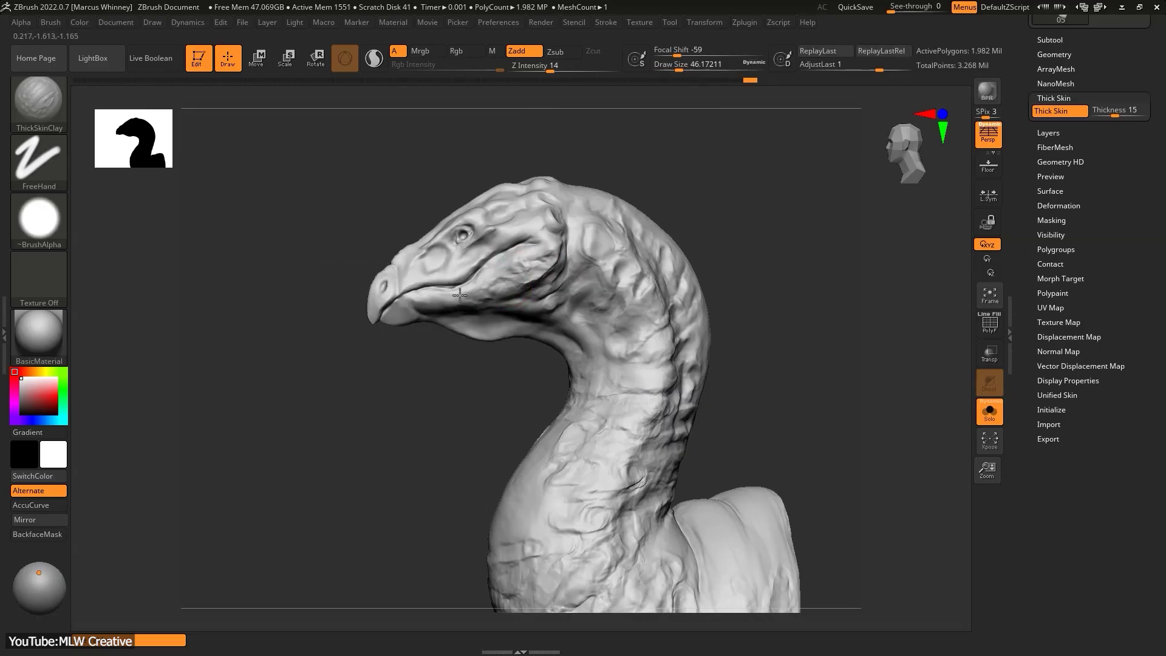
- Orbit the beaked head through side, front and top views, lowering Draw Size to 25
drag(721, 339, 641, 465)
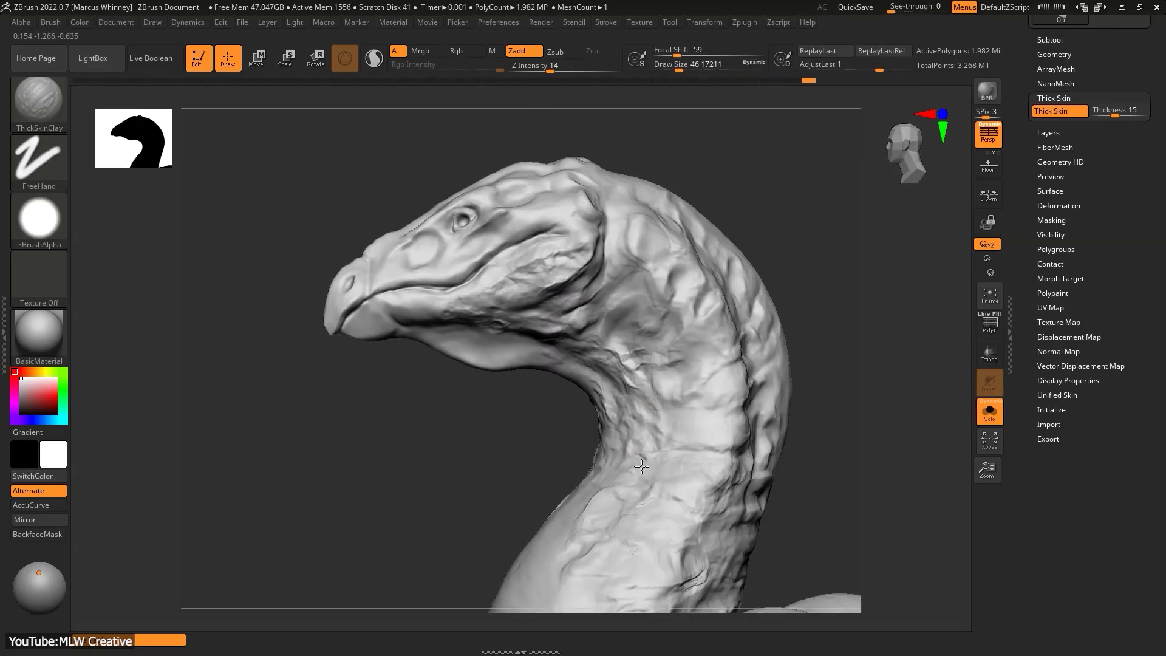
drag(556, 225, 548, 317)
key(space)
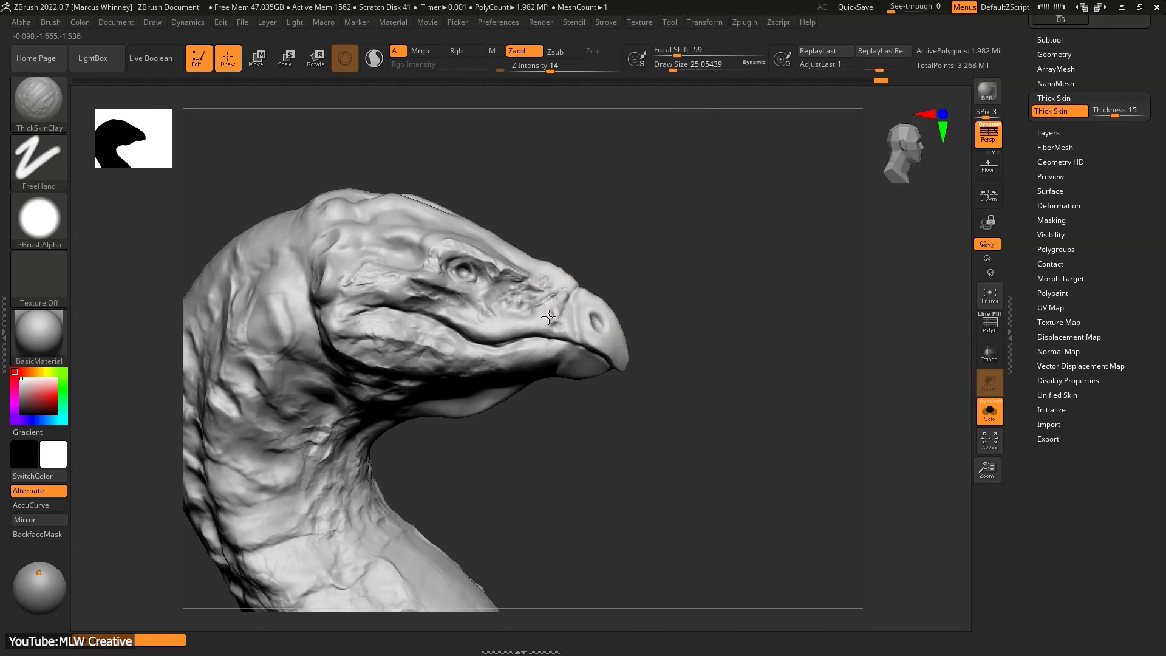
mouse_move(610, 255)
mouse_down()
mouse_move(607, 221)
mouse_move(563, 190)
mouse_move(461, 259)
mouse_up()
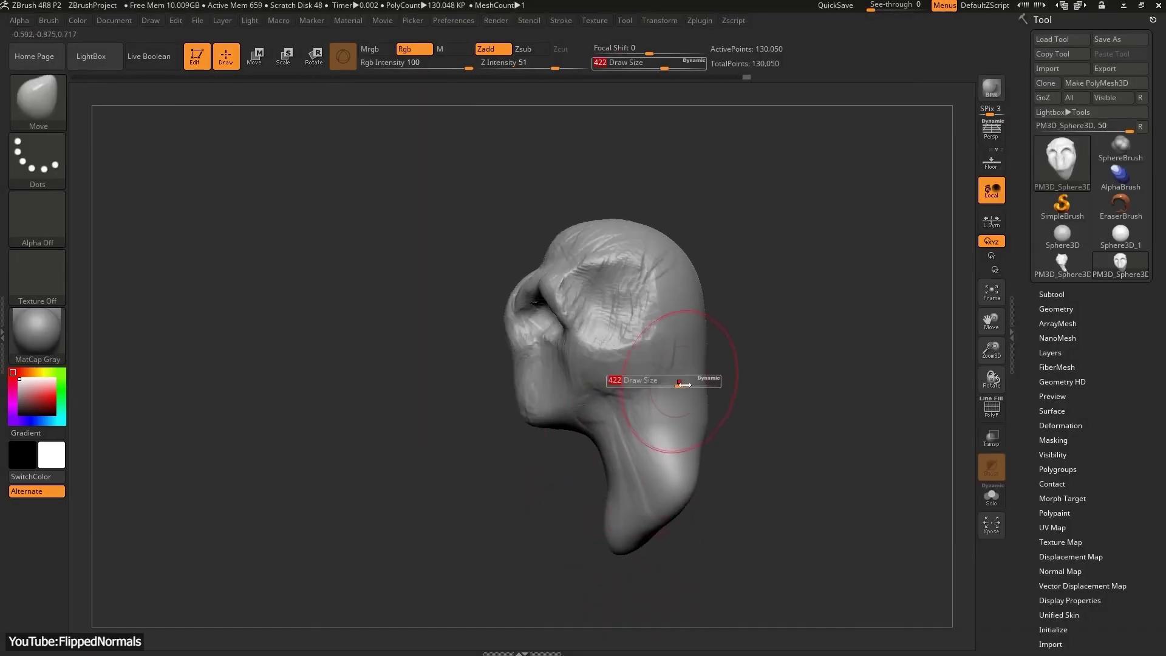
mouse_move(680, 383)
right_down()
mouse_move(562, 341)
mouse_move(688, 266)
mouse_move(680, 369)
right_up()
mouse_move(737, 398)
right_down()
mouse_move(728, 376)
mouse_move(741, 409)
mouse_move(680, 302)
mouse_move(695, 279)
mouse_move(664, 390)
mouse_move(565, 503)
right_up()
key(f)
right_drag(755, 399, 698, 365)
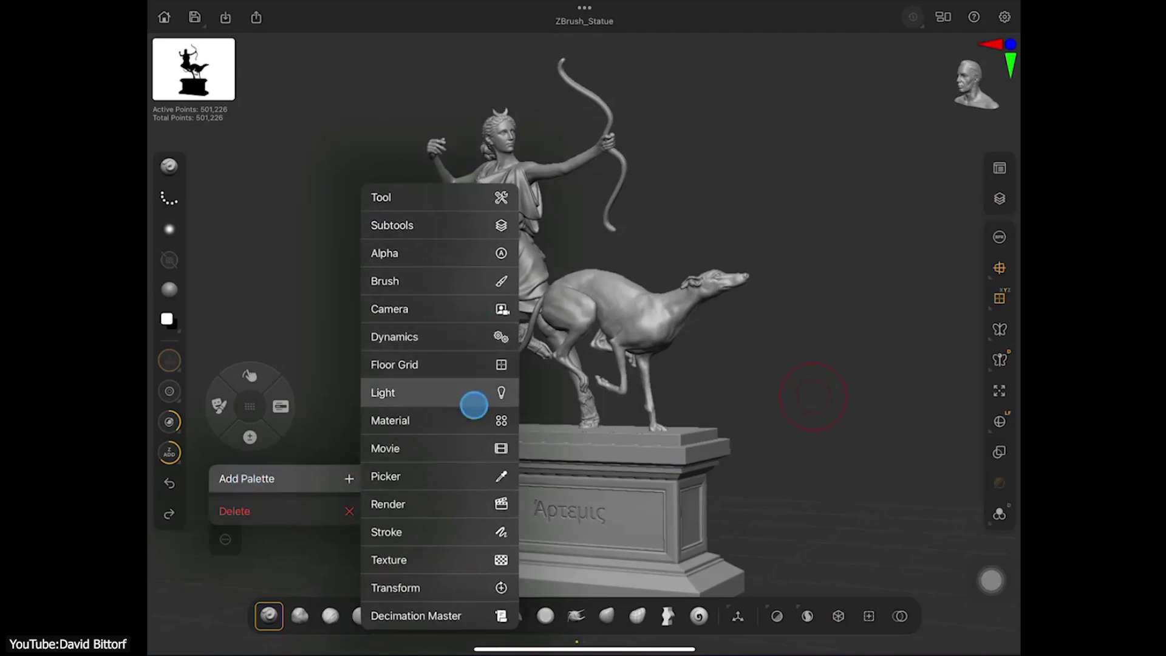
- Dock the Light palette, move it up to mid-screen and extend it downward
click(458, 400)
drag(388, 432, 378, 160)
drag(388, 343, 367, 535)
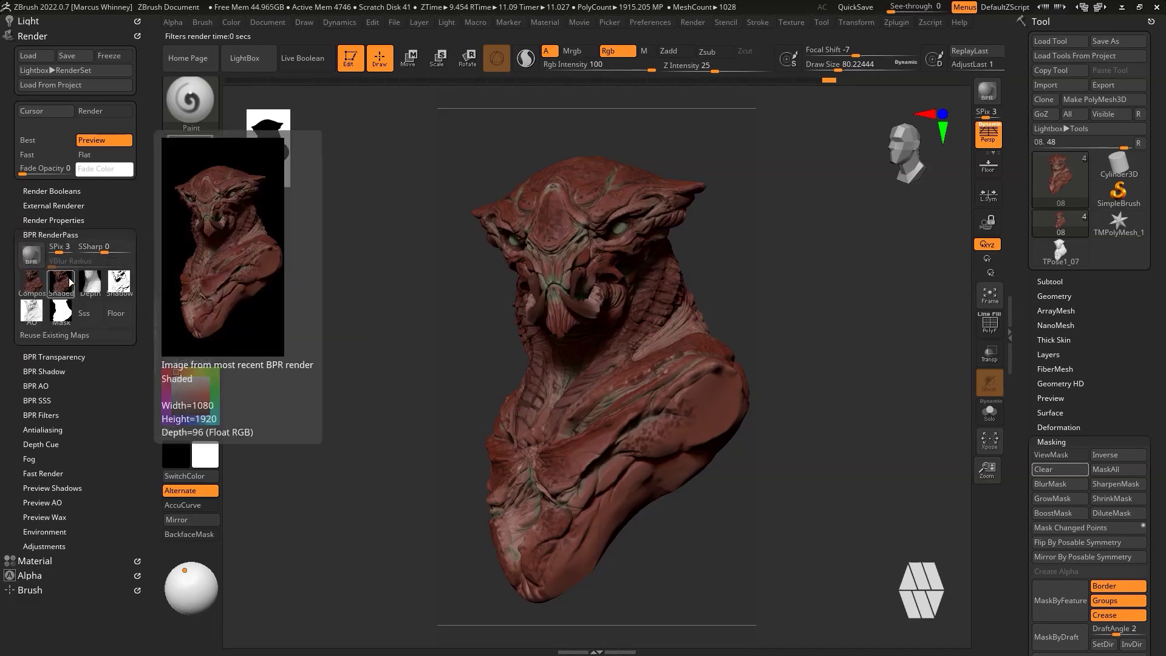
- Preview the creature bust with the Flat Color material
mouse_move(109, 297)
click(188, 328)
click(265, 506)
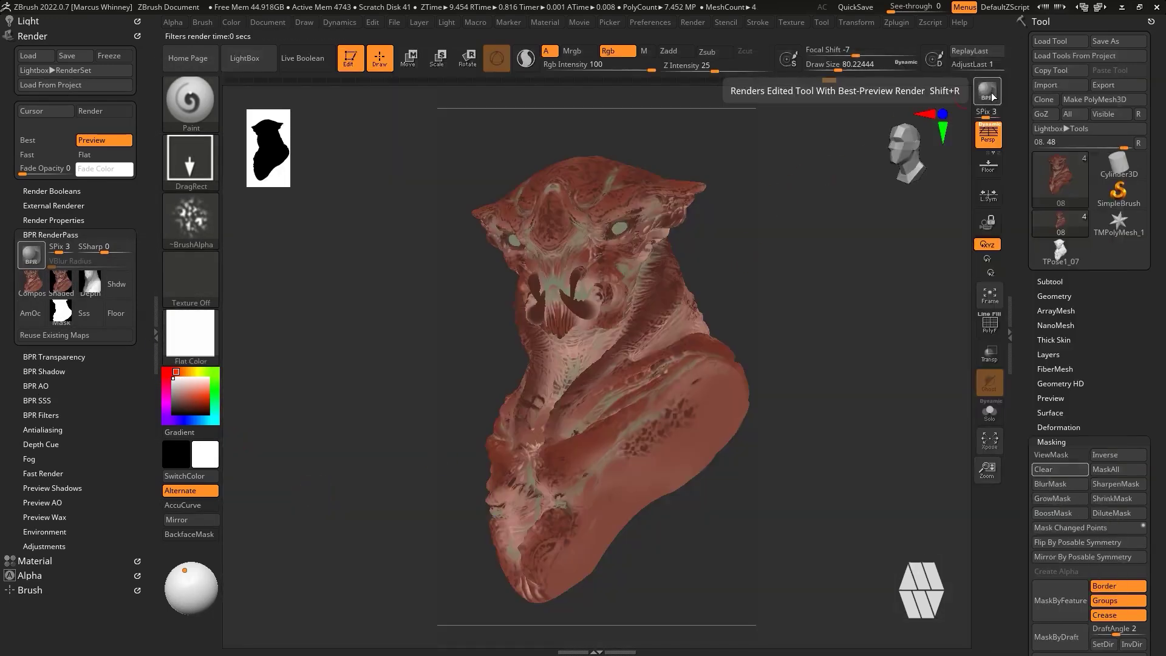
- Apply the MatCap Skin04 material to the bust
click(1087, 282)
click(191, 334)
click(969, 93)
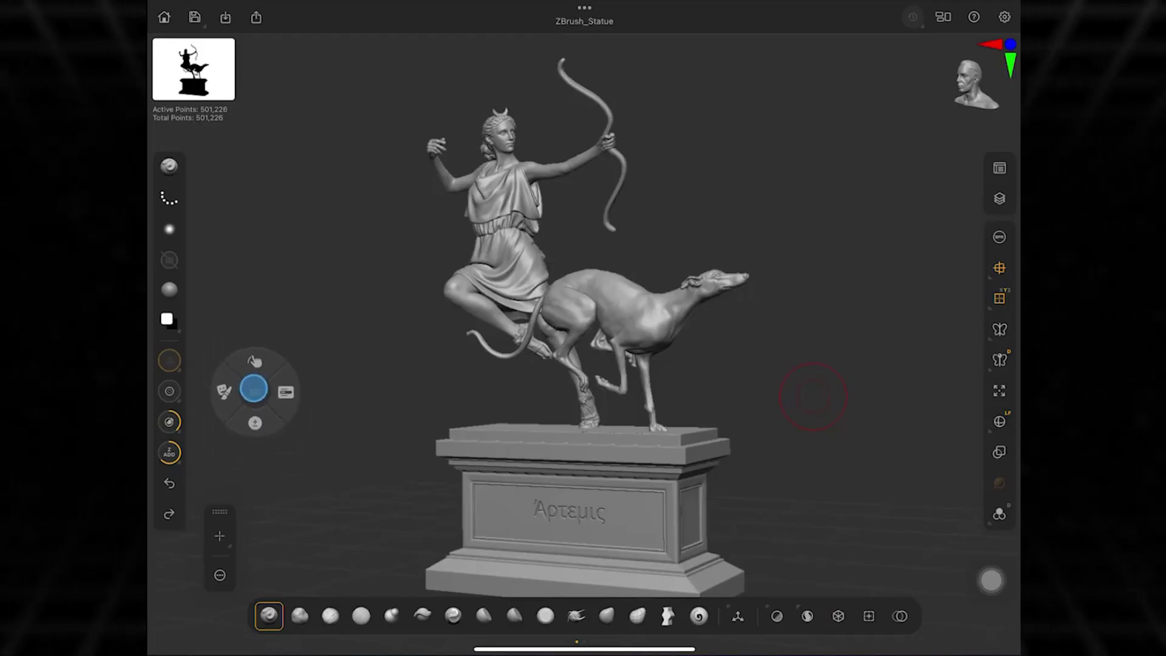
- Browse the radial Quick Menu and Custom Menu 1, then close it
click(286, 392)
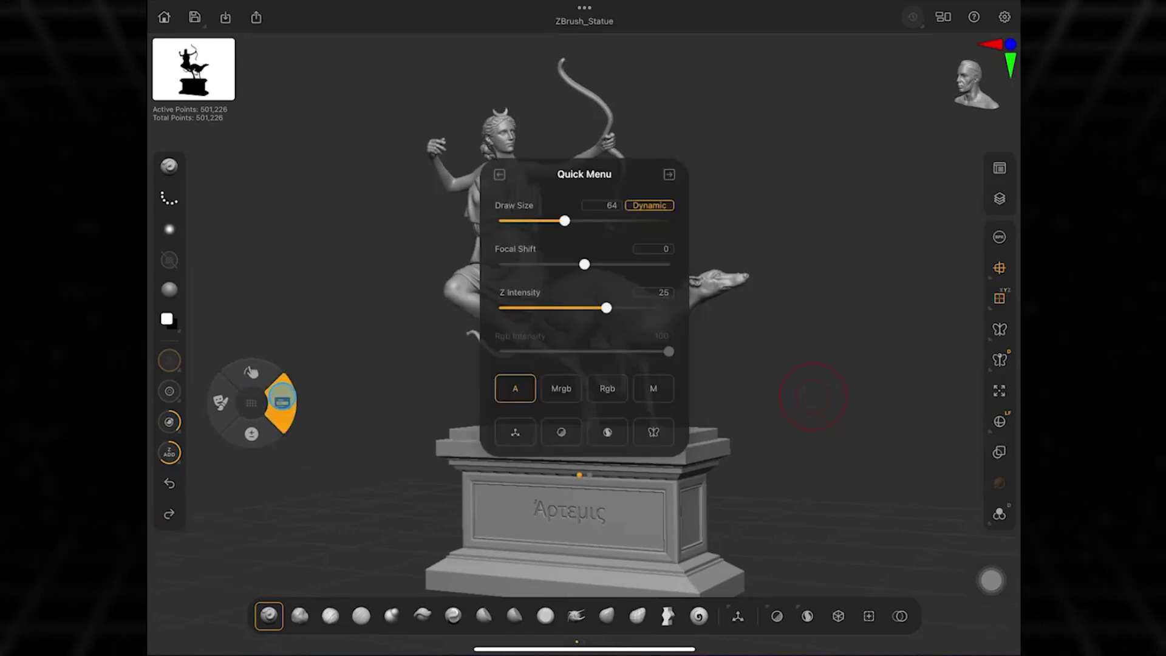
drag(604, 334, 523, 333)
drag(571, 421, 627, 422)
click(281, 399)
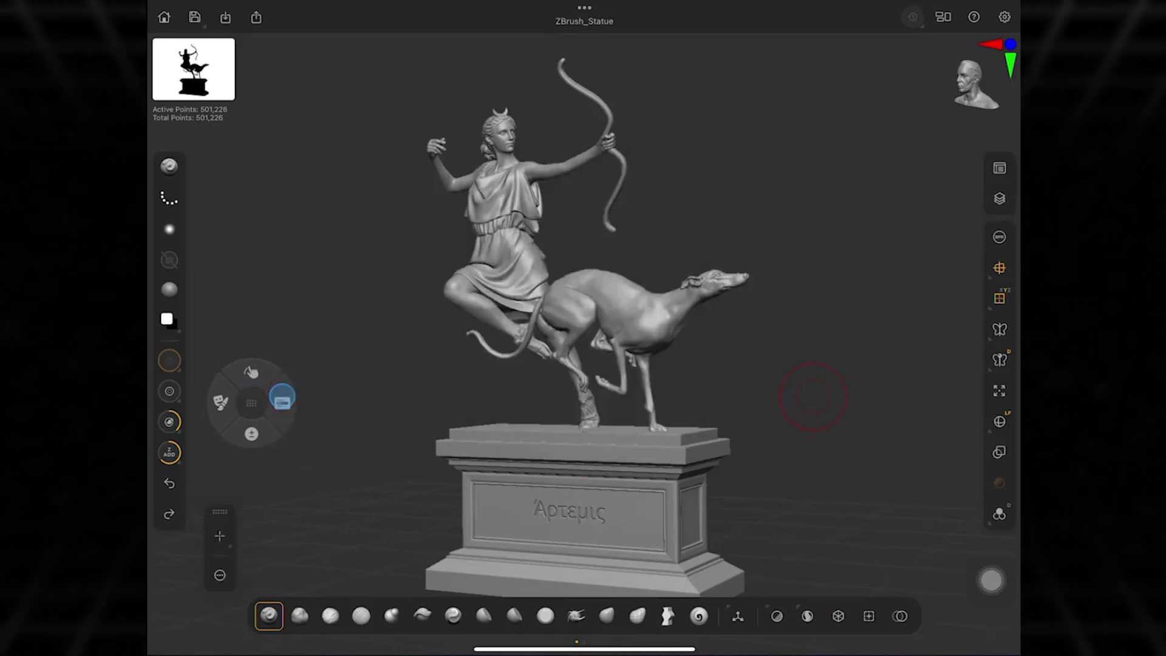
- Page the brush shelf to the Custom Toolbar 1 brushes, repositioning the zoom and radial controls
drag(211, 452, 207, 475)
mouse_move(881, 615)
mouse_down()
mouse_move(608, 616)
mouse_move(668, 616)
mouse_up()
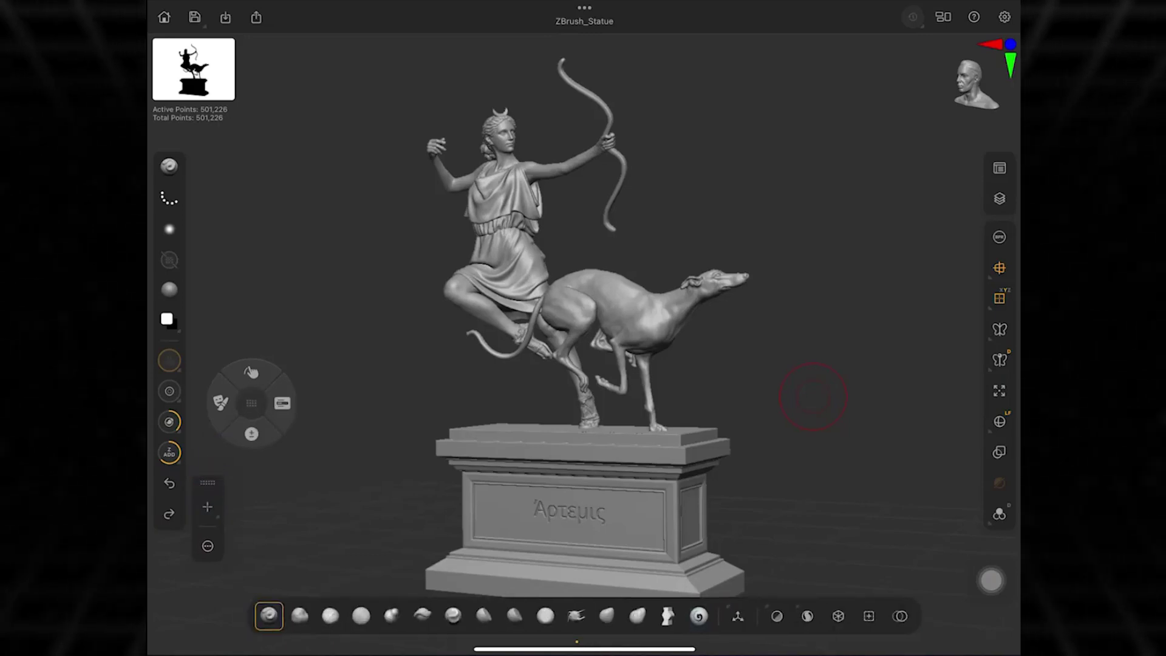
drag(881, 615, 534, 619)
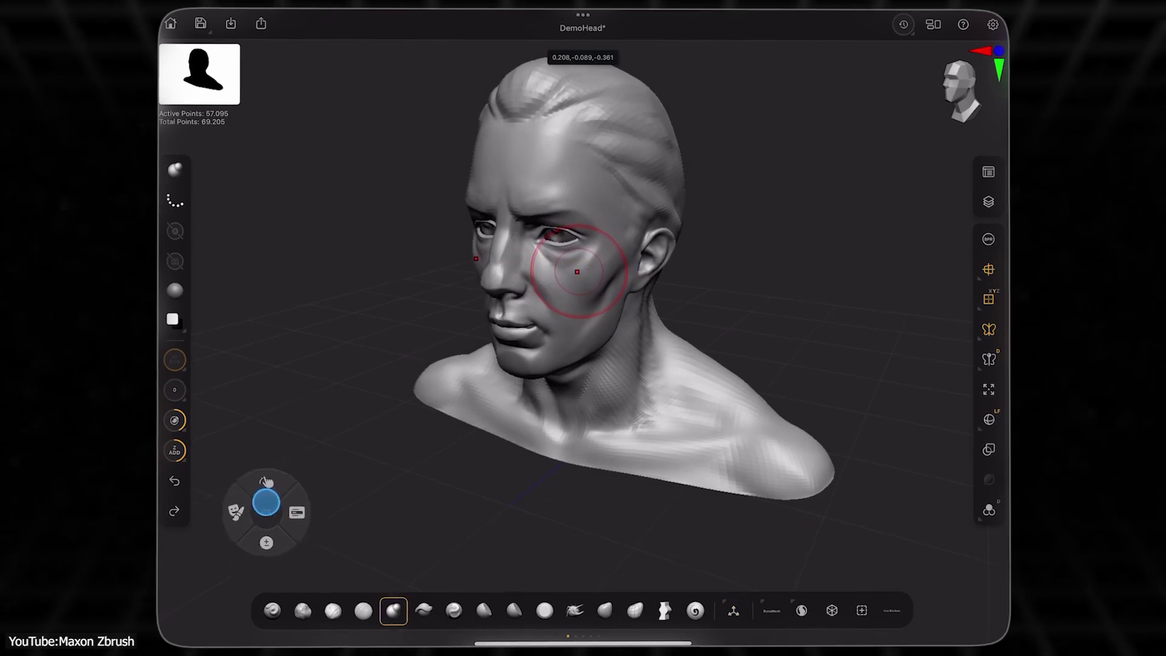
drag(266, 503, 315, 505)
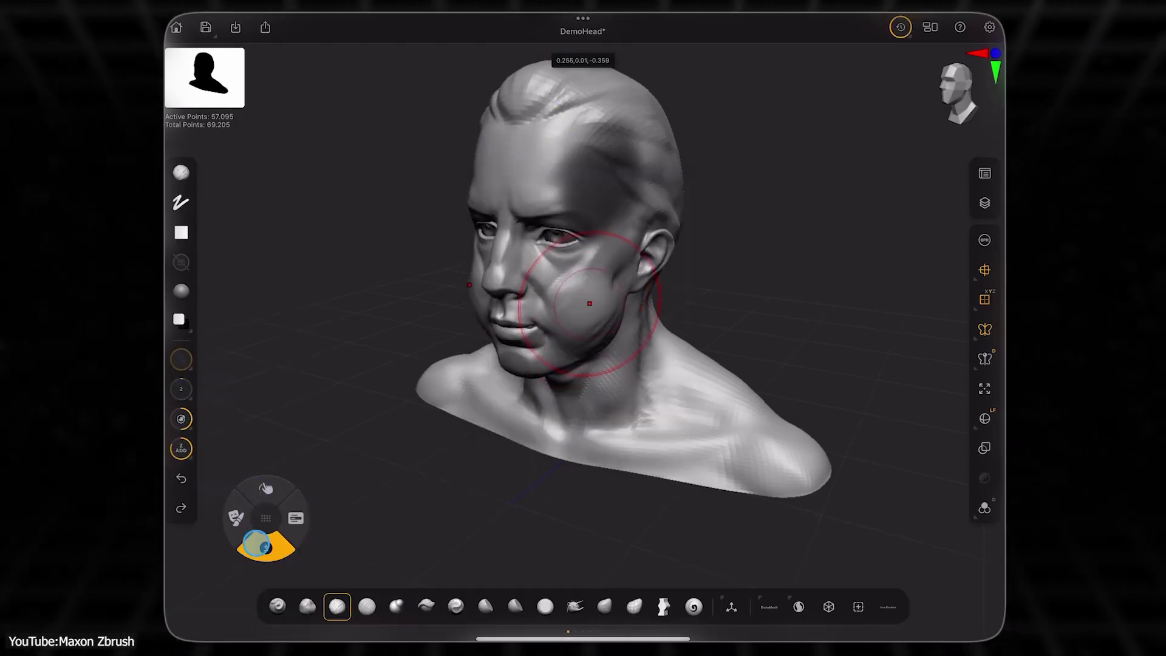
- Cycle the radial menu through the brush, selection and Quick Menu sets
click(289, 498)
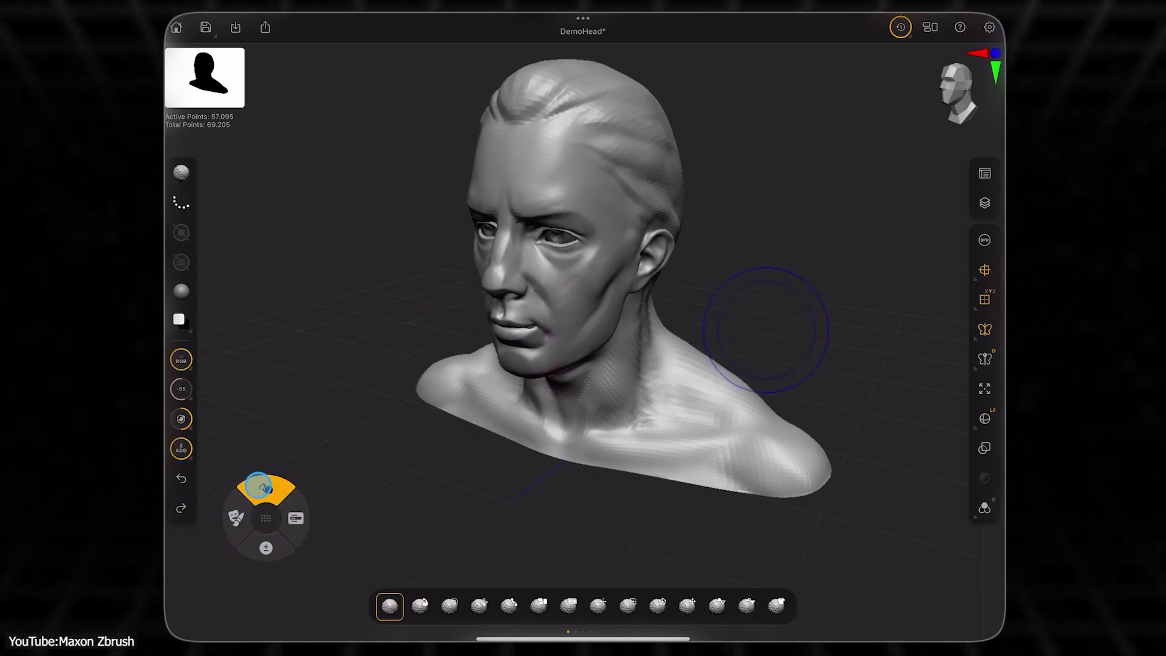
click(234, 507)
click(296, 518)
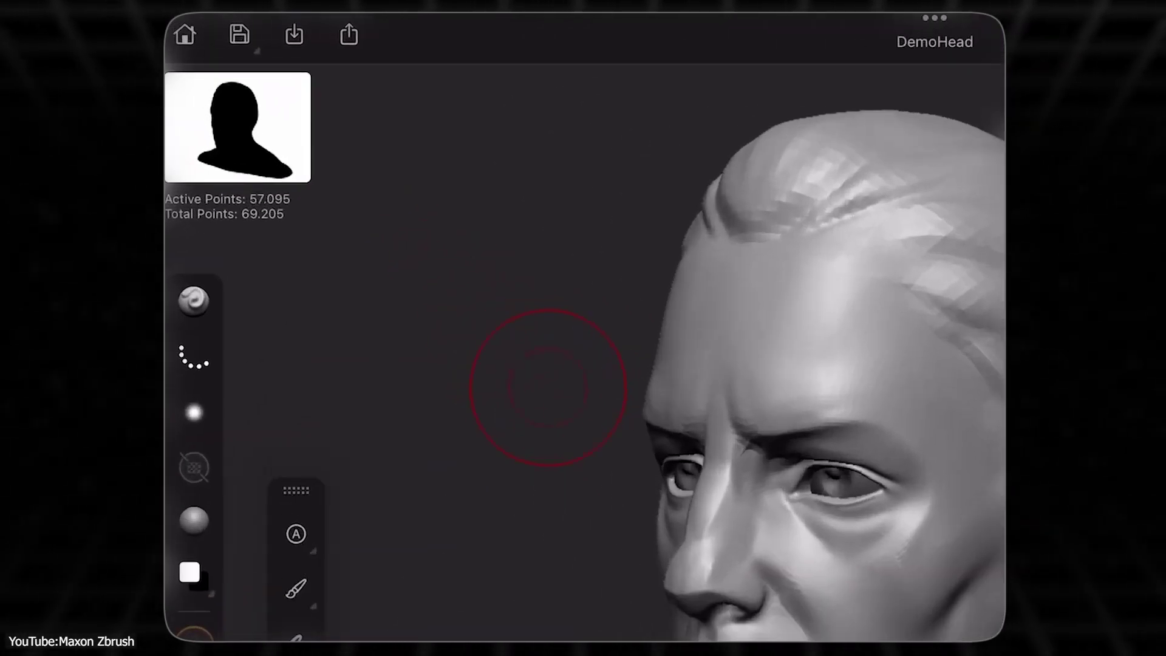
- Save the DemoHead file
click(239, 34)
click(239, 35)
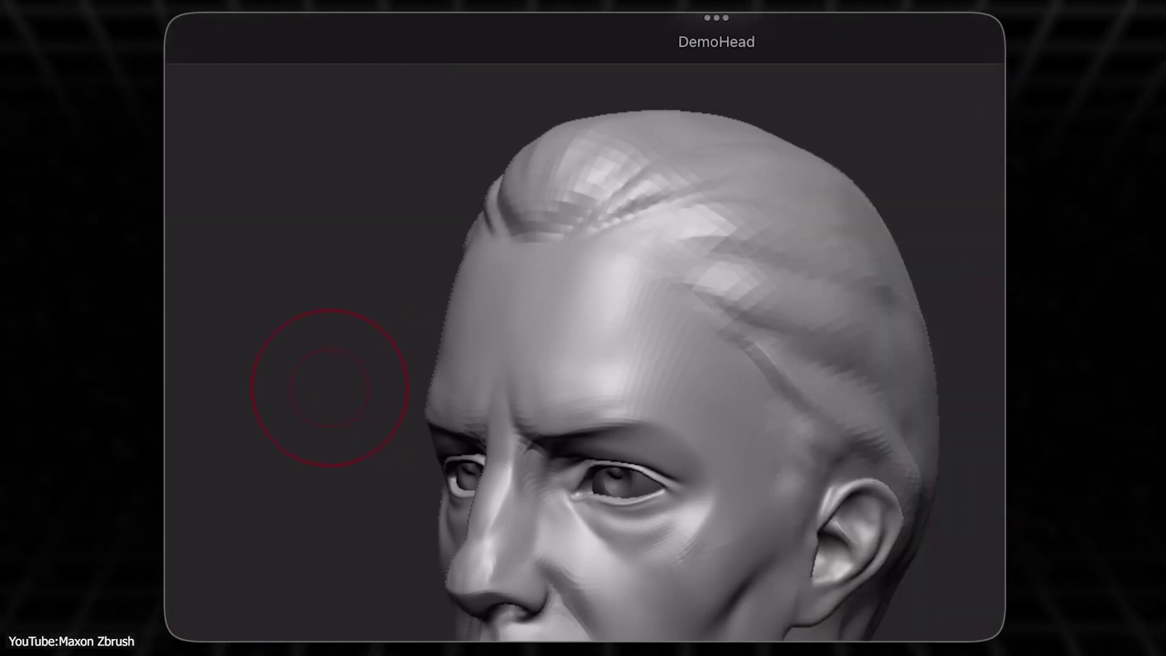
drag(669, 385, 521, 370)
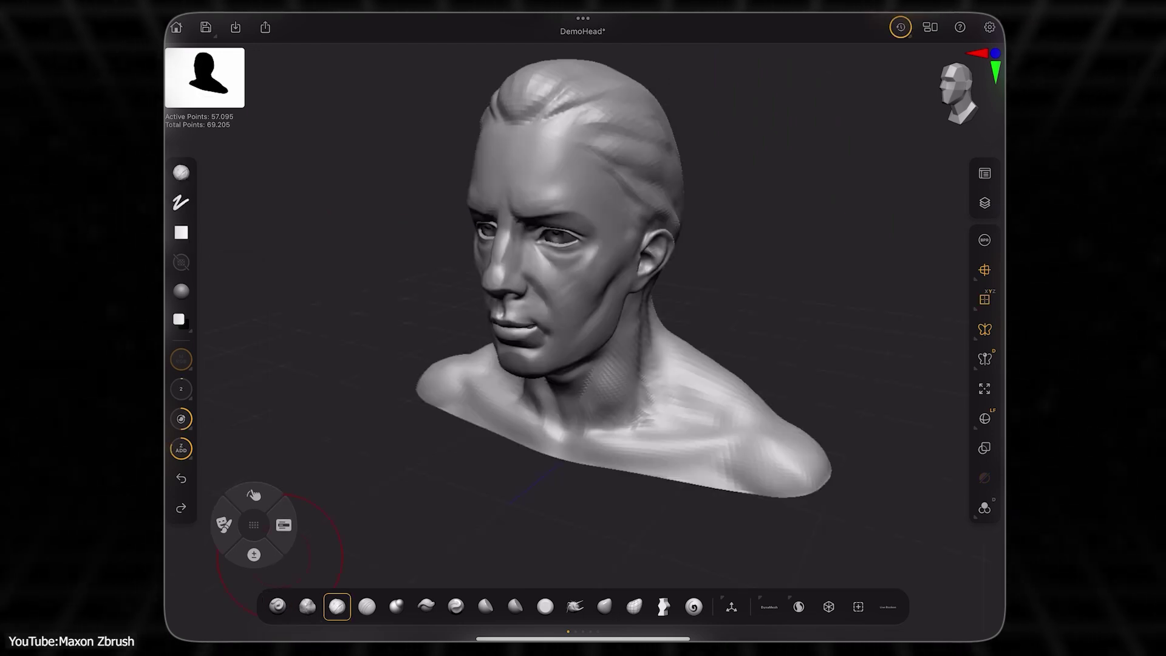
- Show the Tool palette's SubTool list with DemoHead and eyes, float it mid-viewport, then close it
click(984, 173)
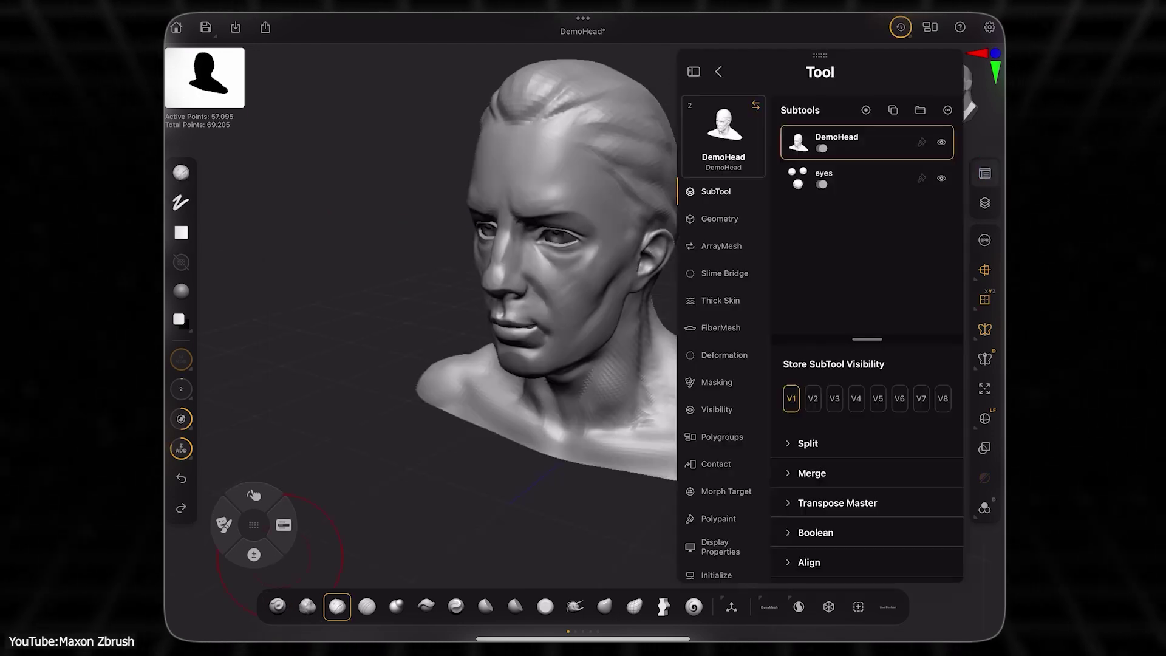
click(718, 71)
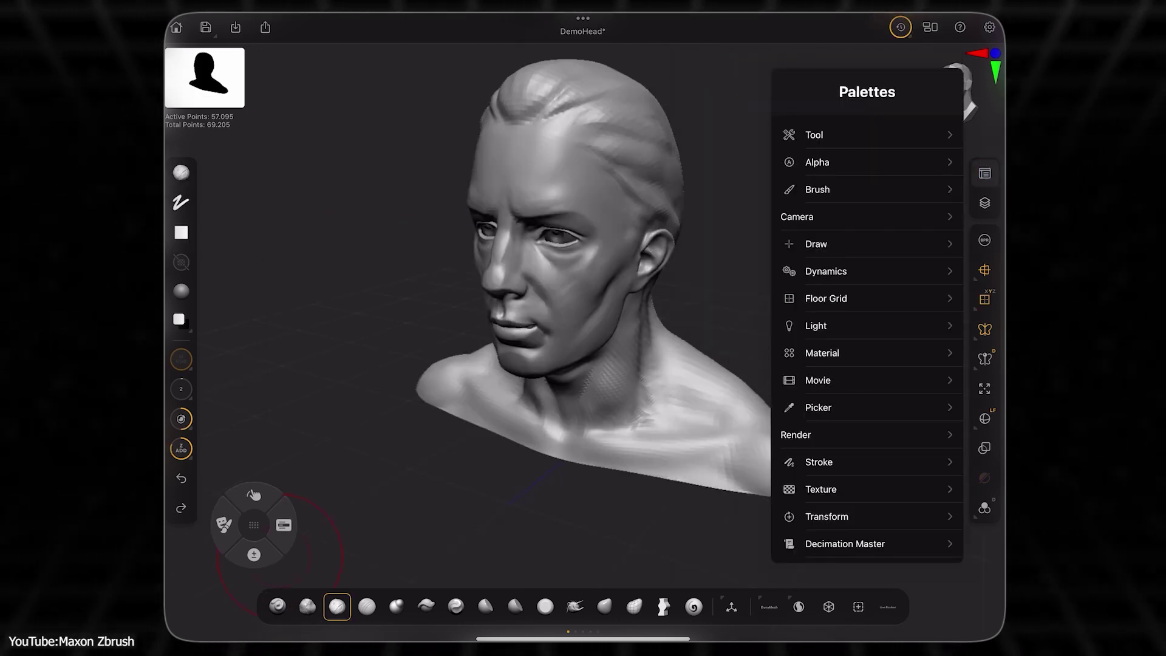
click(912, 130)
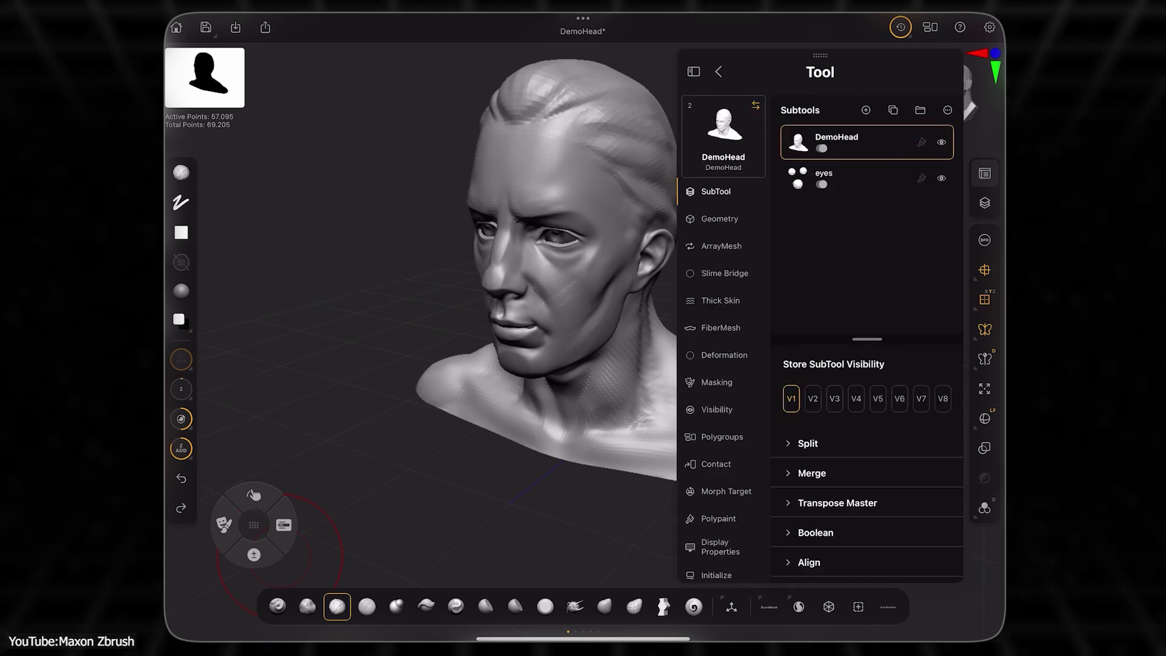
mouse_move(826, 52)
mouse_down()
mouse_move(598, 83)
mouse_move(565, 52)
mouse_move(523, 120)
mouse_move(622, 136)
mouse_move(348, 183)
mouse_up()
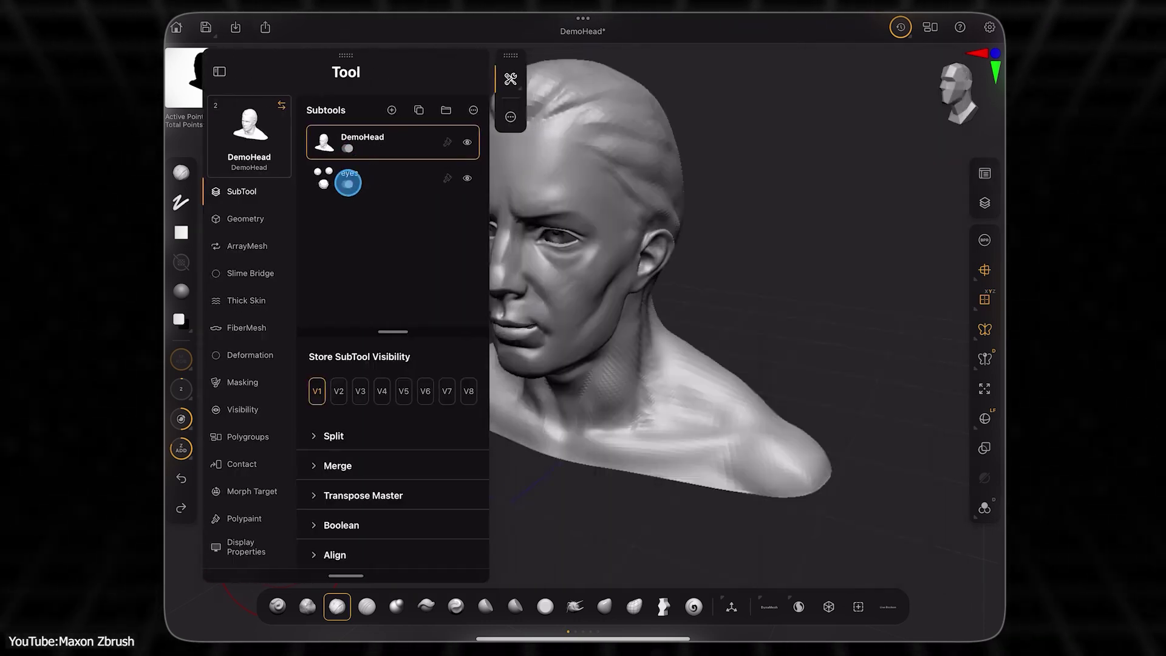
click(511, 79)
drag(510, 55, 298, 202)
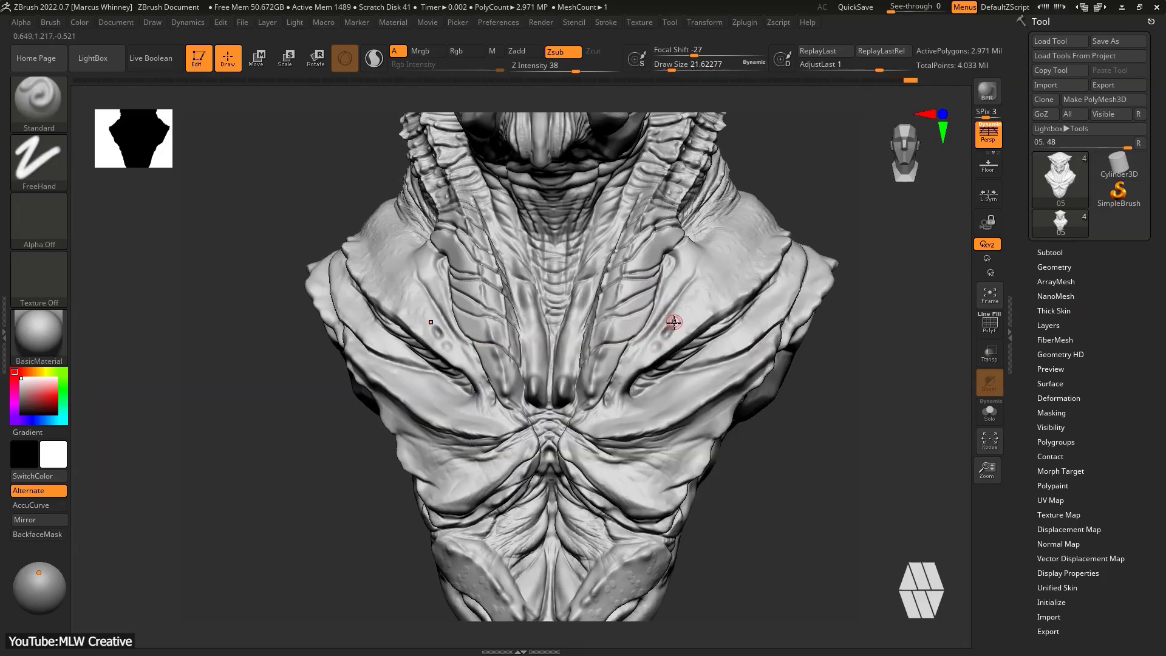
- Rotate the horned bust from a straight front view round to its side profile
mouse_move(863, 292)
mouse_down()
mouse_move(879, 297)
mouse_move(676, 364)
mouse_move(827, 277)
mouse_up()
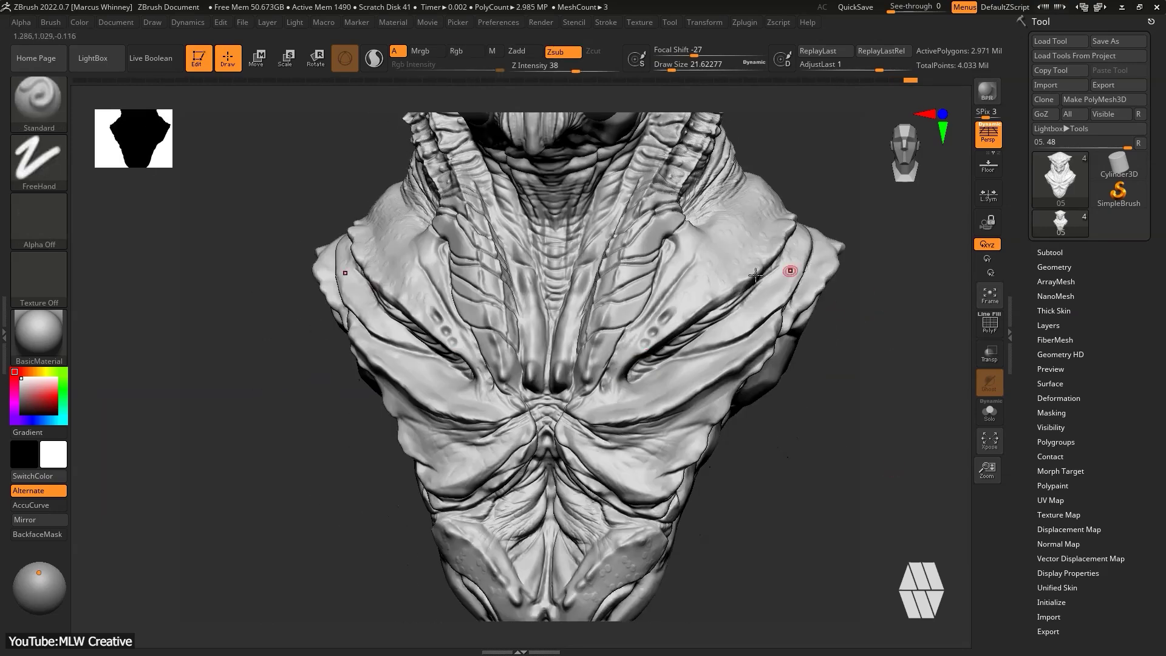
mouse_move(612, 405)
mouse_down()
mouse_move(799, 510)
mouse_move(614, 406)
mouse_up()
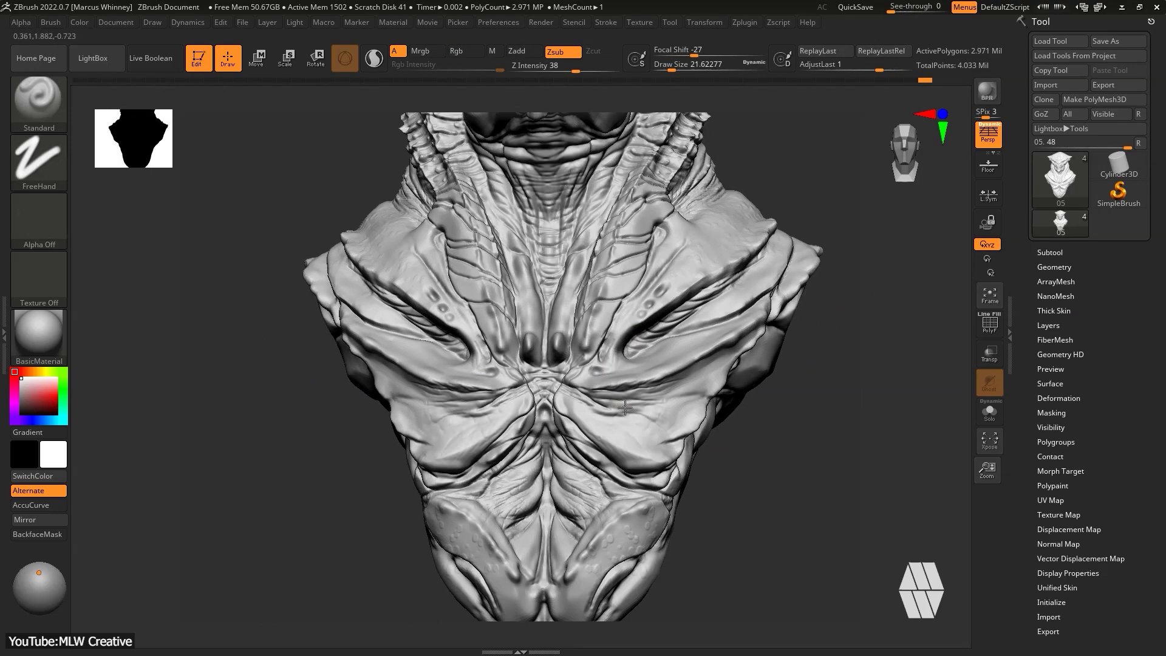
mouse_move(592, 435)
right_down()
mouse_move(711, 243)
mouse_move(851, 260)
mouse_move(698, 251)
right_up()
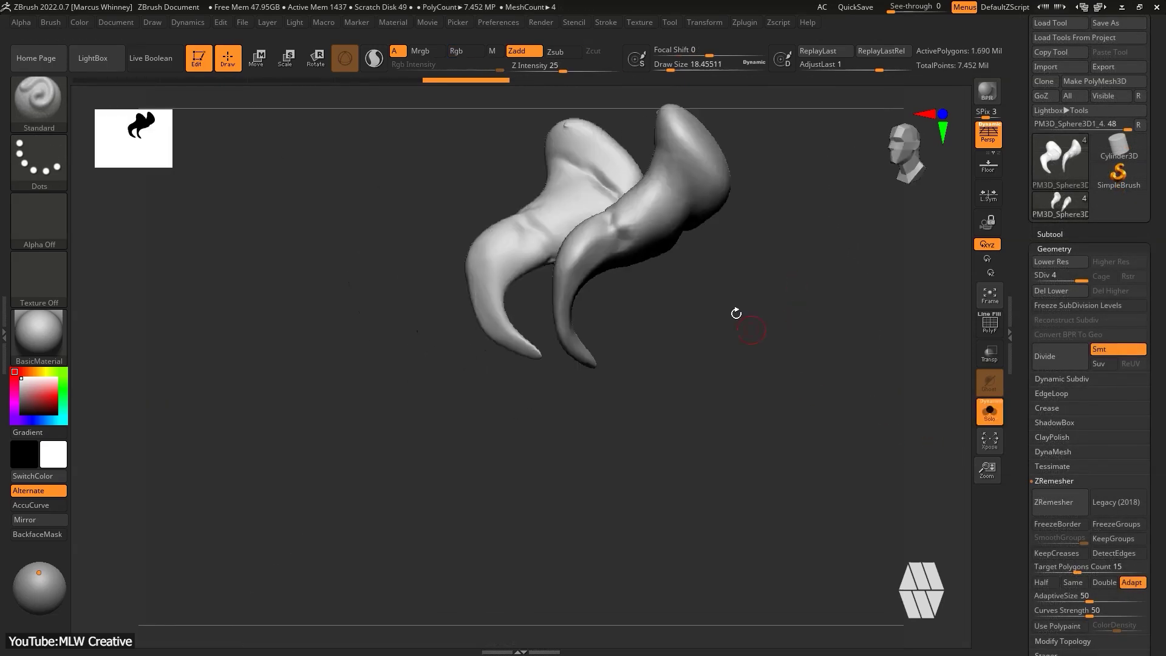
- Switch to DamStandard and orbit the two horns through side and top views until they separate
key(b)
key(s)
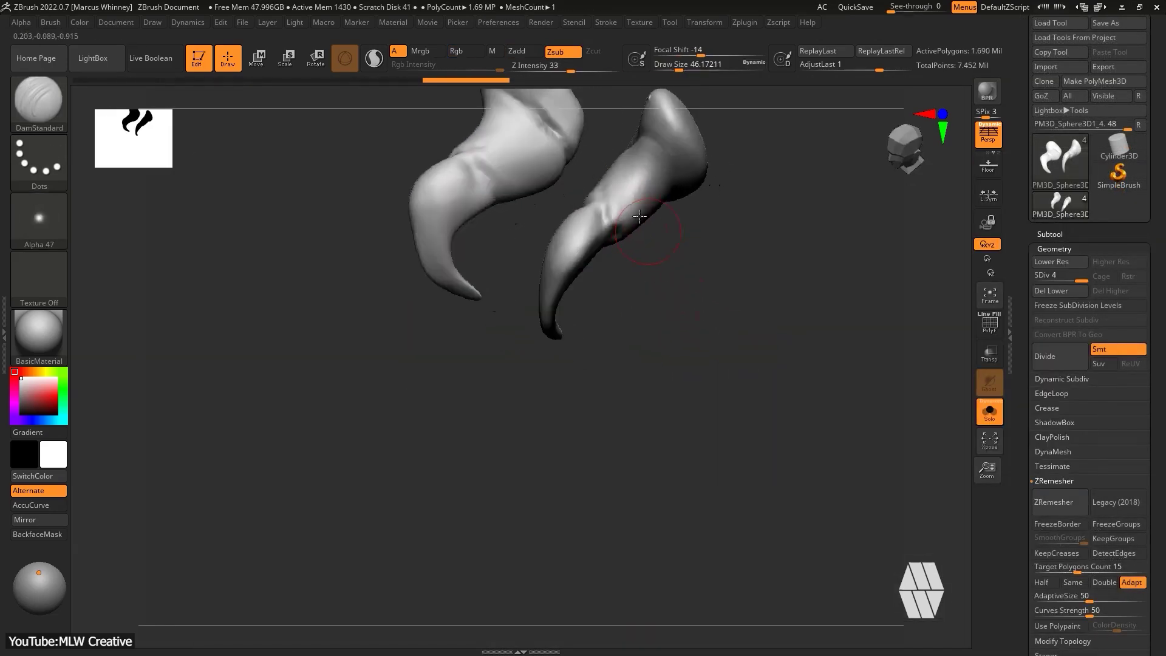
right_drag(600, 207, 605, 275)
right_drag(562, 220, 517, 235)
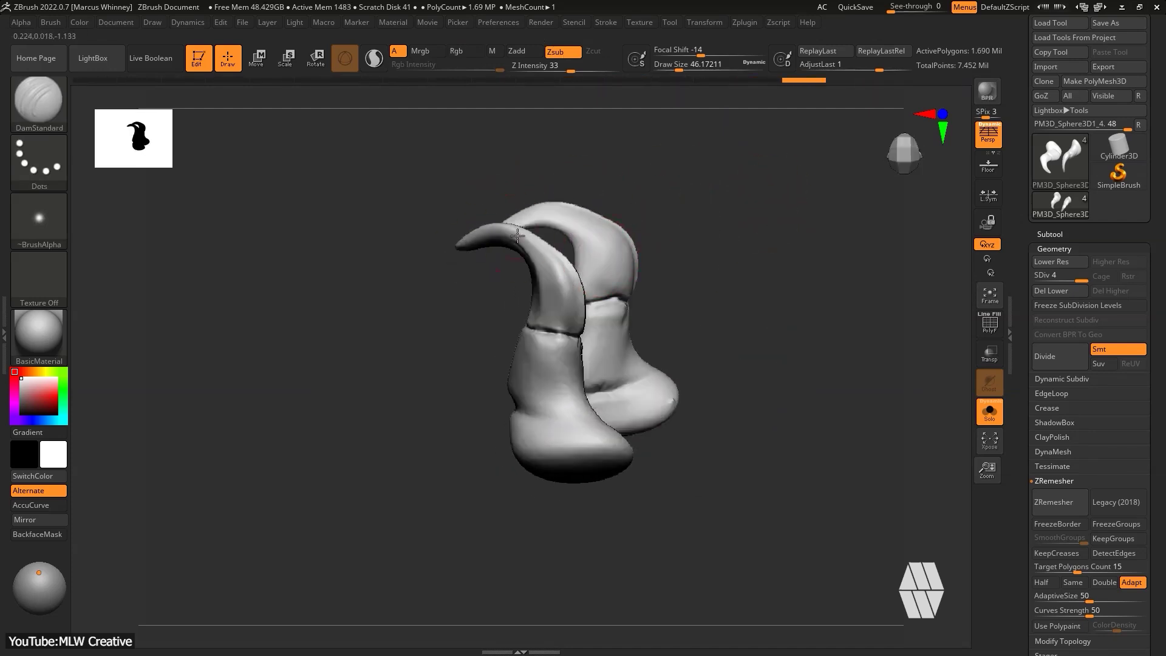
right_drag(705, 192, 732, 184)
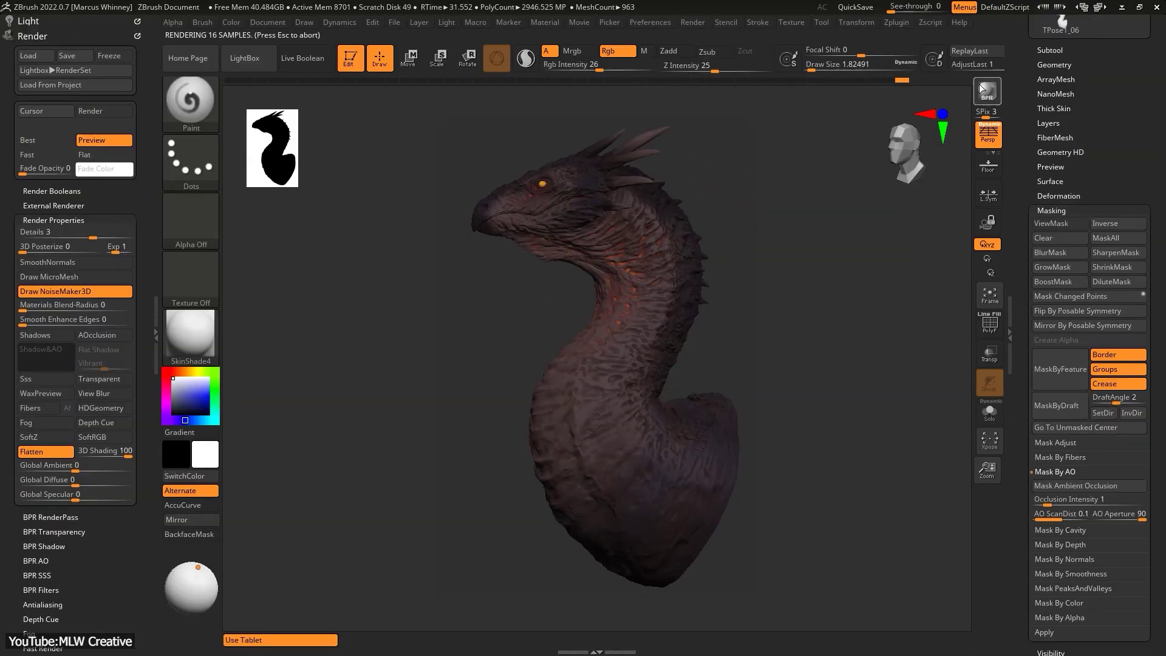
- Expand BPR RenderPass and try Flat Color, then MatCap Skin04, on the dragon bust
click(79, 516)
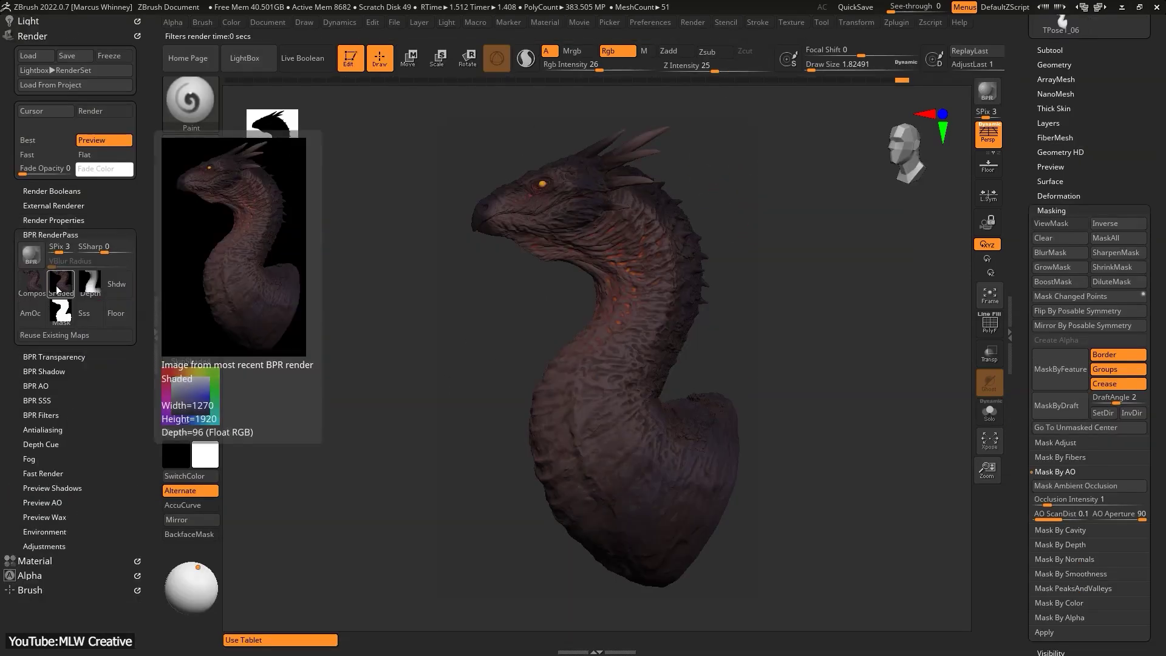
click(175, 335)
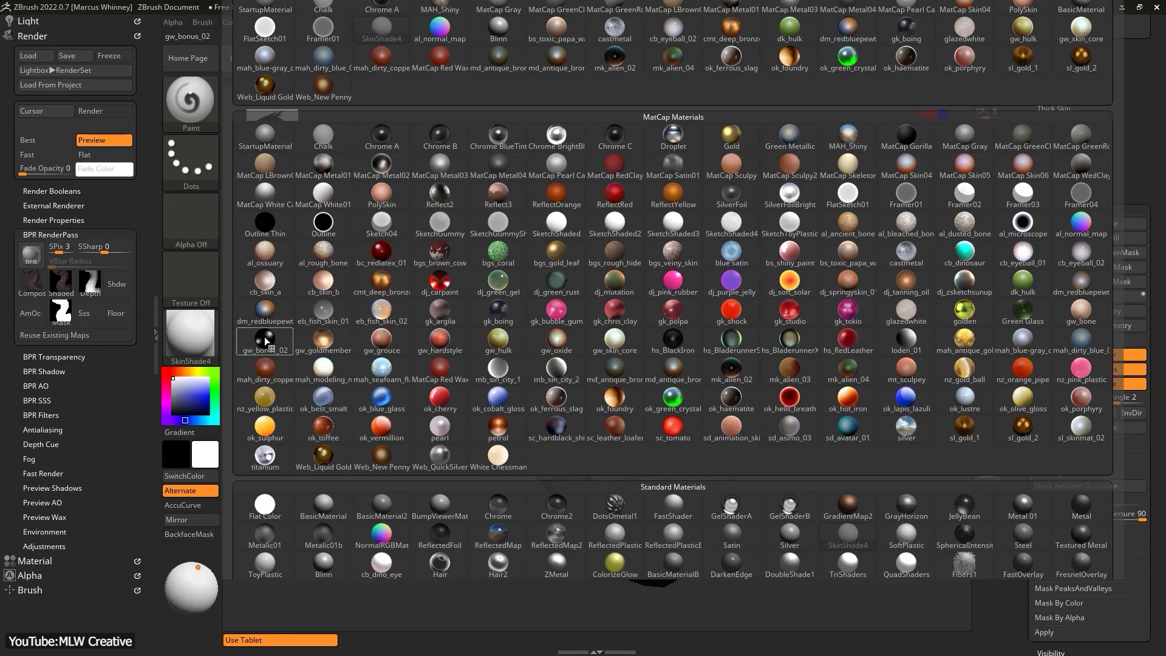
click(260, 503)
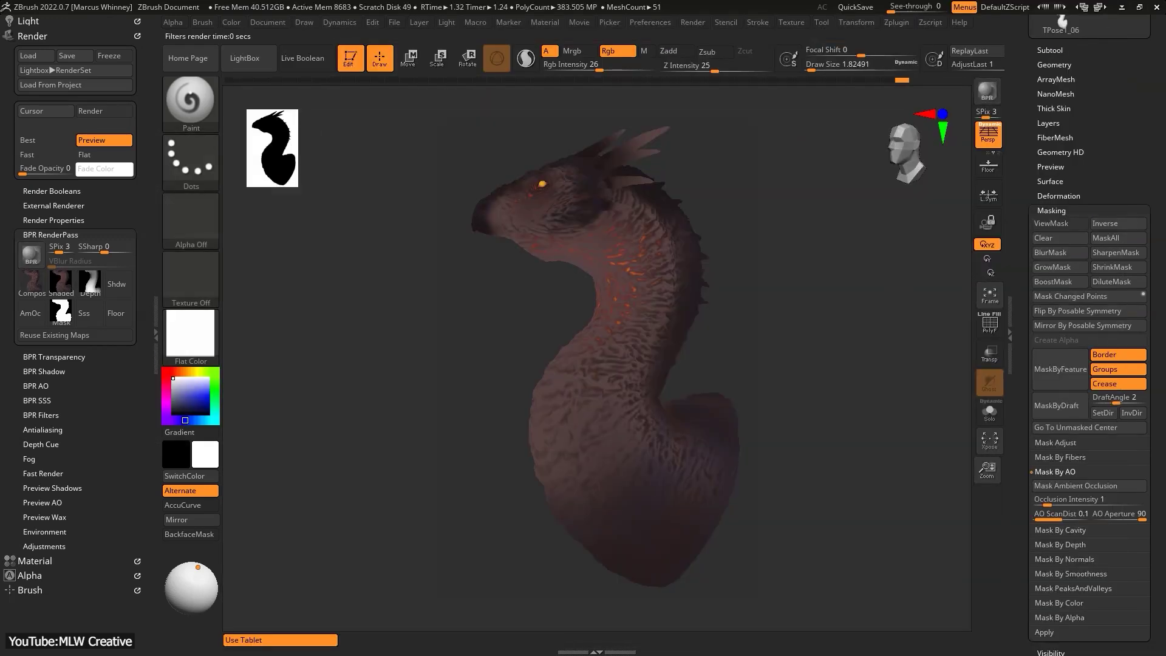
click(1056, 50)
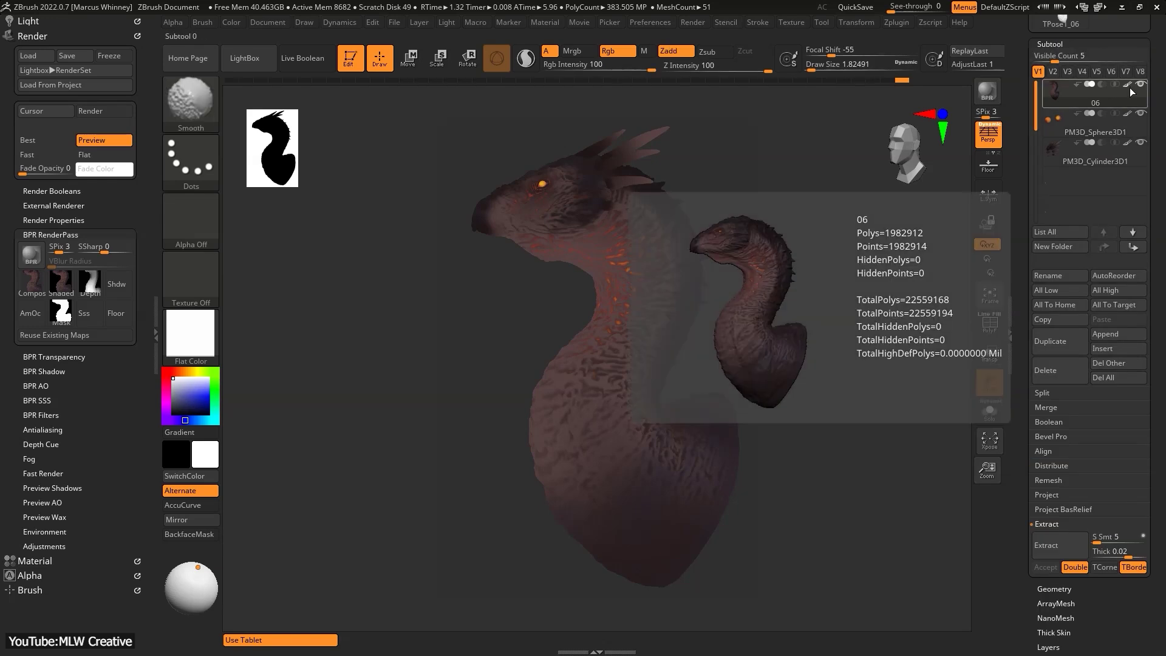
click(496, 58)
click(905, 165)
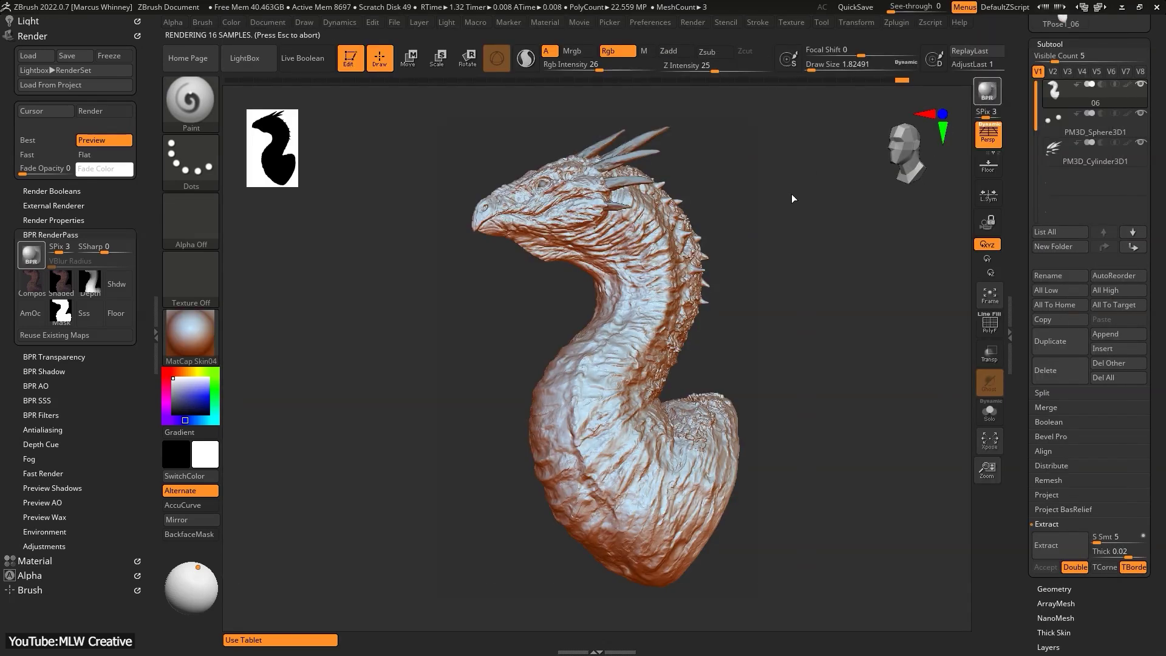
- Apply MatCap Skeleton to the bust and BPR render it
click(181, 340)
click(862, 152)
key(shift+r)
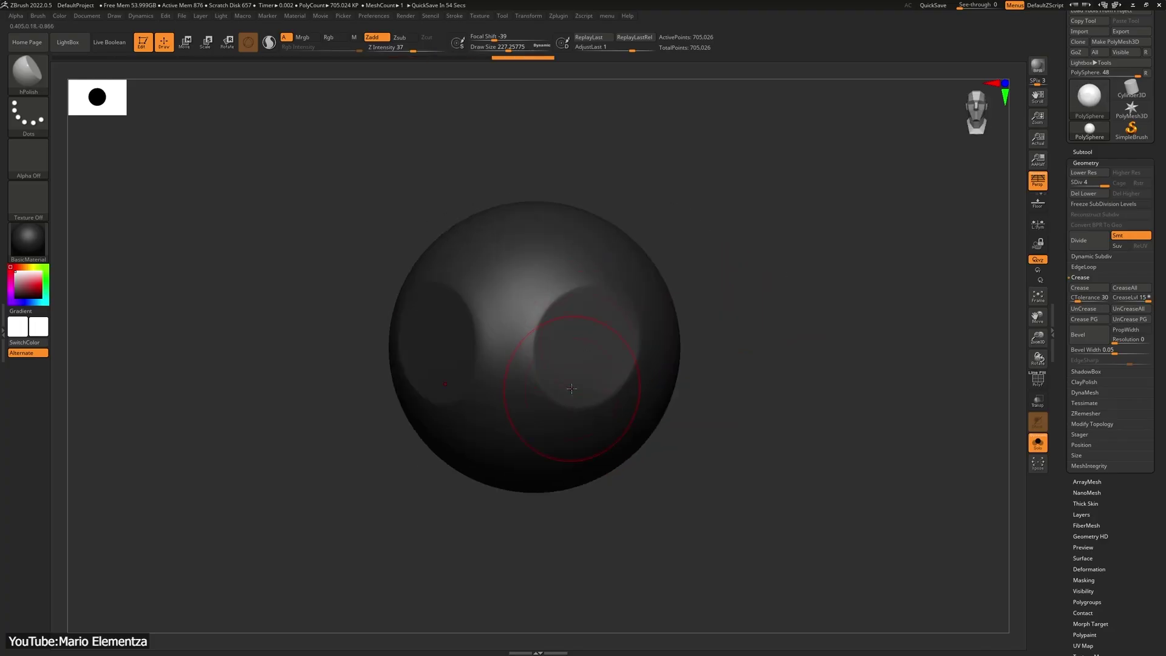
- Bring up the Polypaint commands on the Quick Menu Customize screen
click(374, 16)
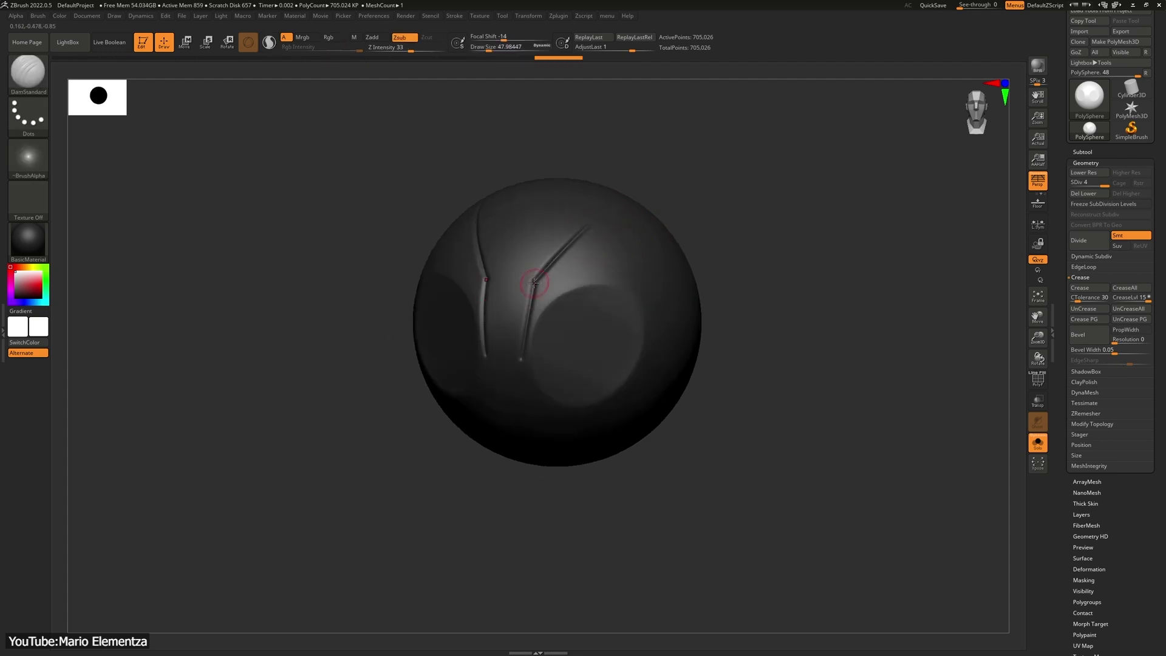
click(406, 16)
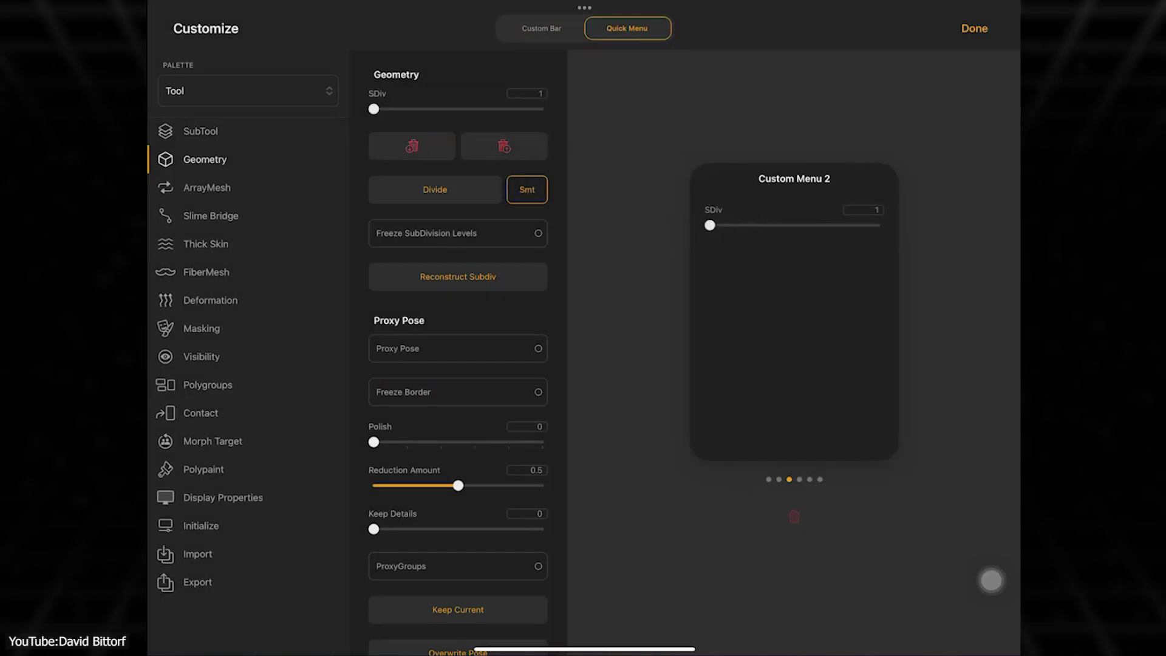
click(212, 471)
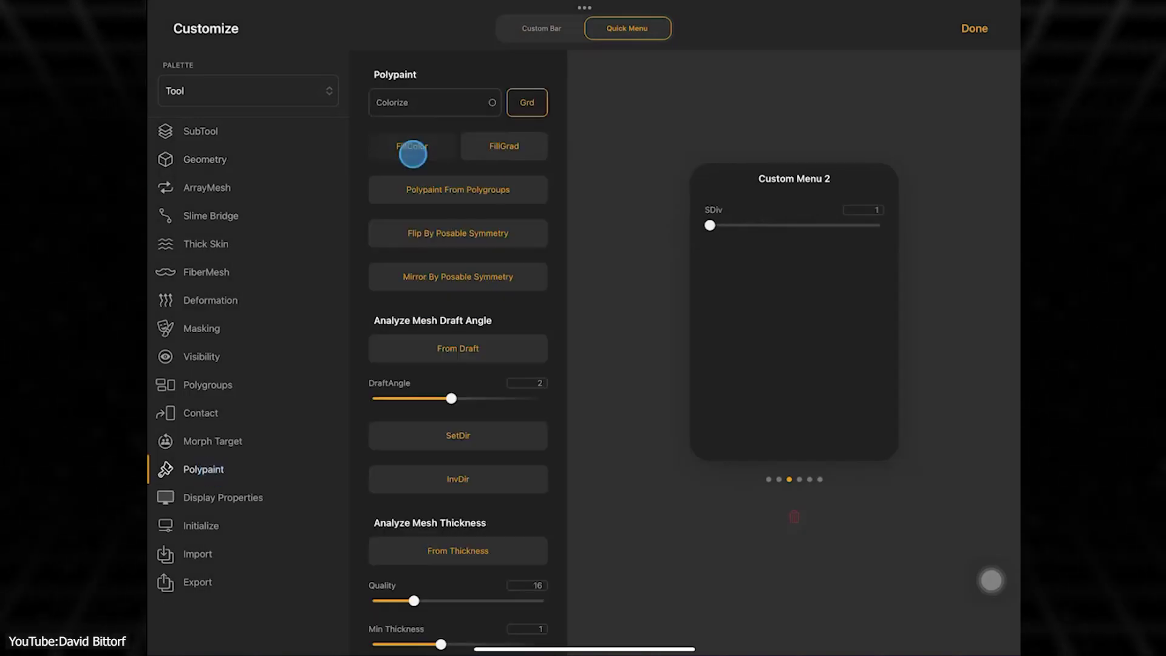
- Add a Polygroups group-merging command to Custom Menu 2 and finish customizing
click(208, 384)
mouse_move(458, 228)
mouse_down()
mouse_move(773, 315)
mouse_move(807, 302)
mouse_up()
click(974, 28)
- Cycle through Custom Menu 1 and Custom Menu 2 over the statue, repositioning and paging the panel
click(279, 402)
click(279, 402)
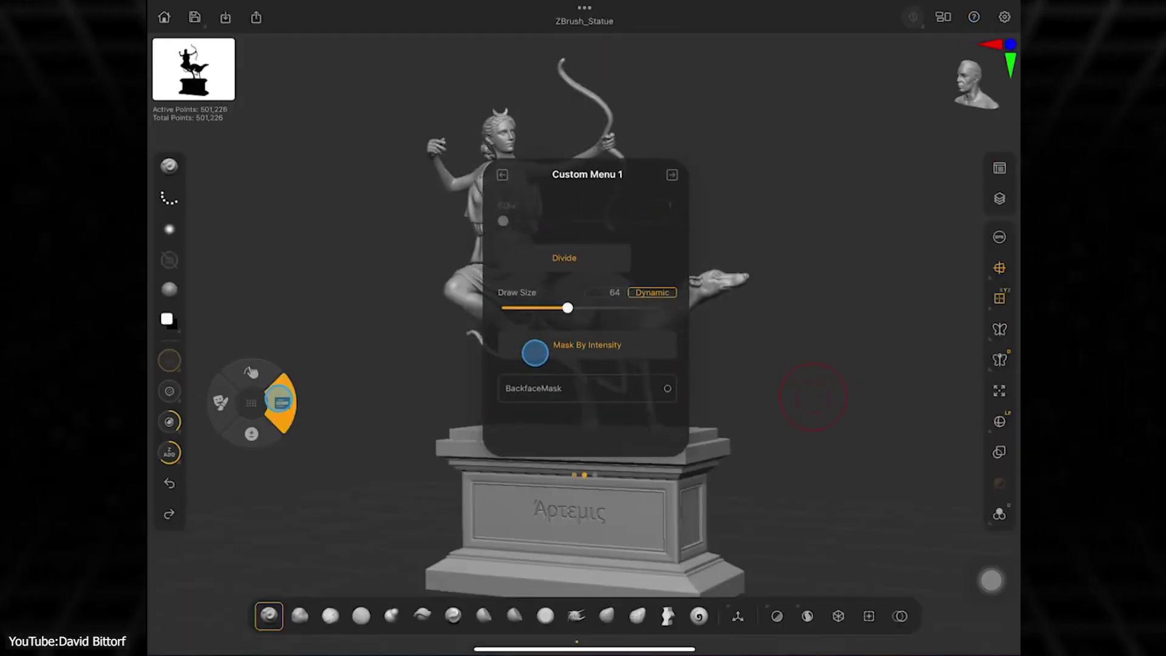
click(279, 403)
mouse_move(279, 403)
mouse_down()
mouse_move(781, 172)
mouse_move(391, 177)
mouse_move(280, 398)
mouse_up()
click(279, 402)
click(279, 403)
click(279, 402)
click(279, 402)
click(280, 402)
drag(928, 369, 828, 334)
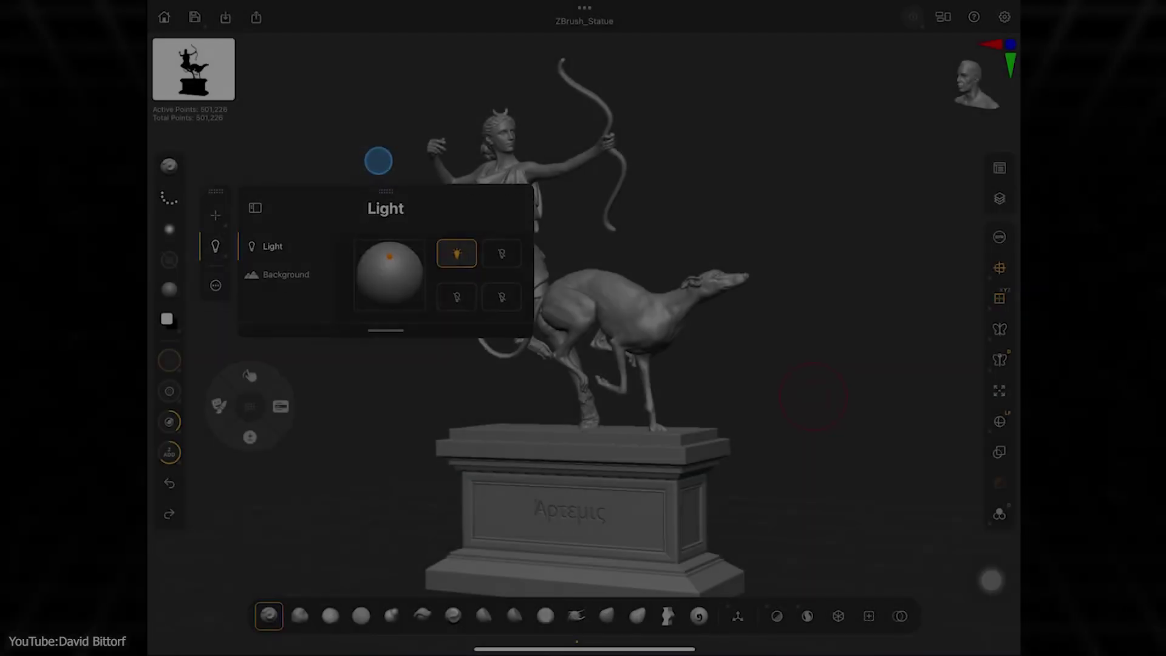
- Enlarge the Light panel to reveal the Intensity, Ambient and Distance sliders, then move it lower
drag(385, 329, 366, 535)
drag(480, 425, 515, 130)
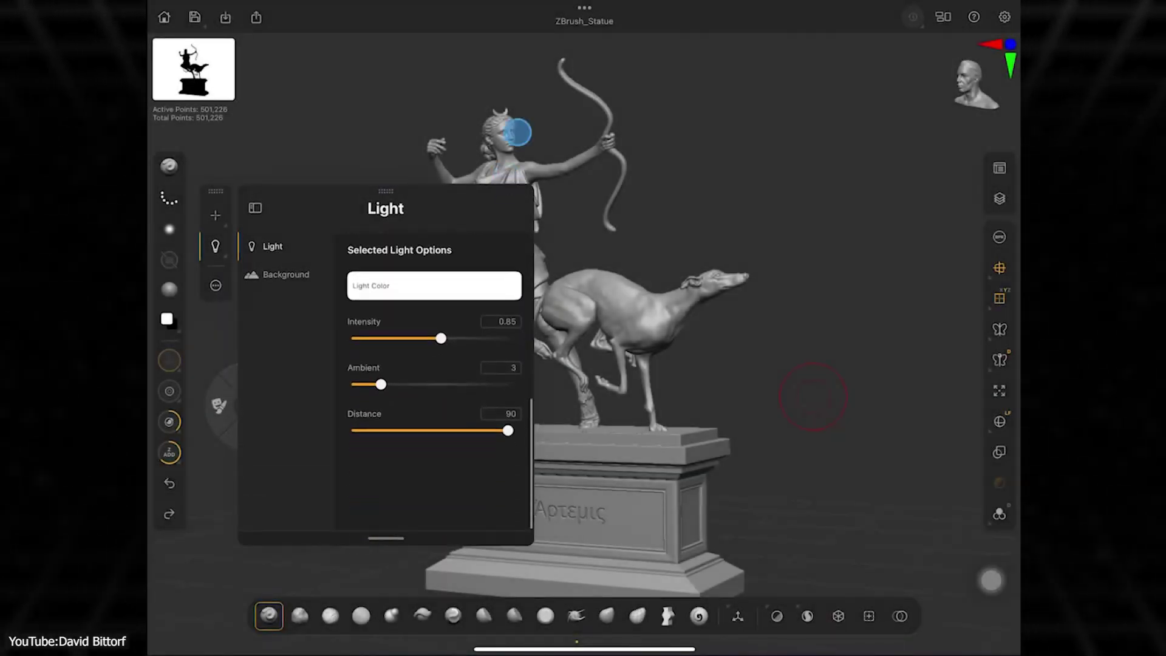
drag(485, 273, 486, 395)
drag(437, 538, 466, 306)
drag(386, 190, 391, 239)
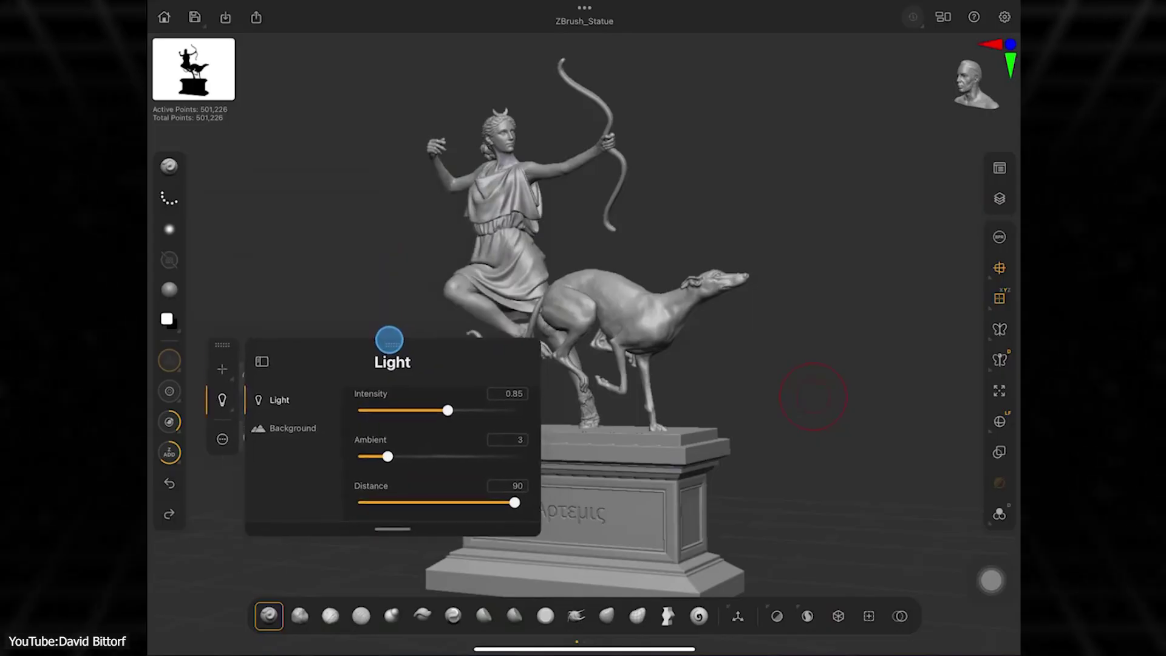
drag(388, 338, 376, 396)
- Toggle between Draw and Light settings and move the Light panel down below the radial menu
click(209, 423)
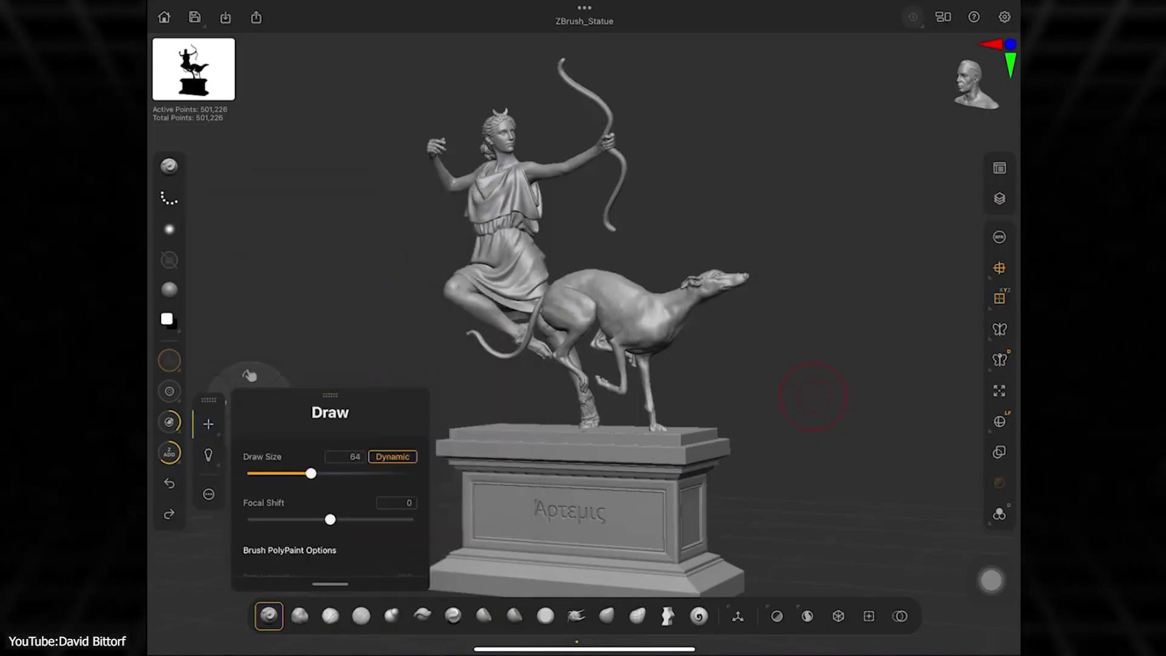
click(208, 455)
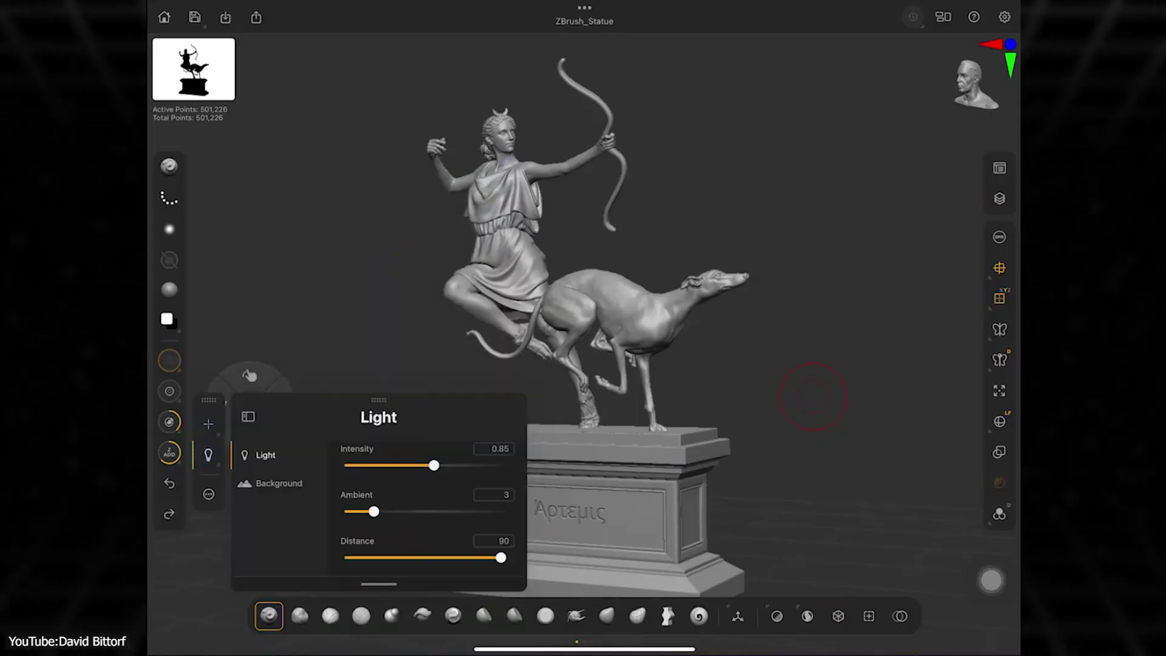
scroll(452, 412, up, 5)
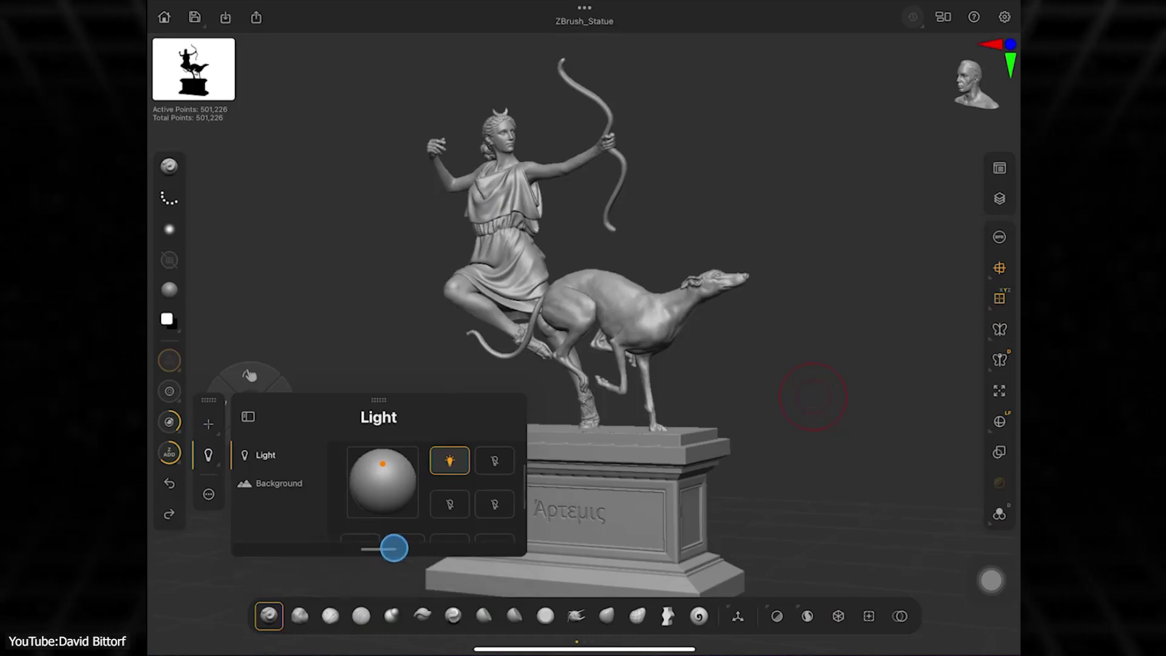
drag(379, 399, 381, 453)
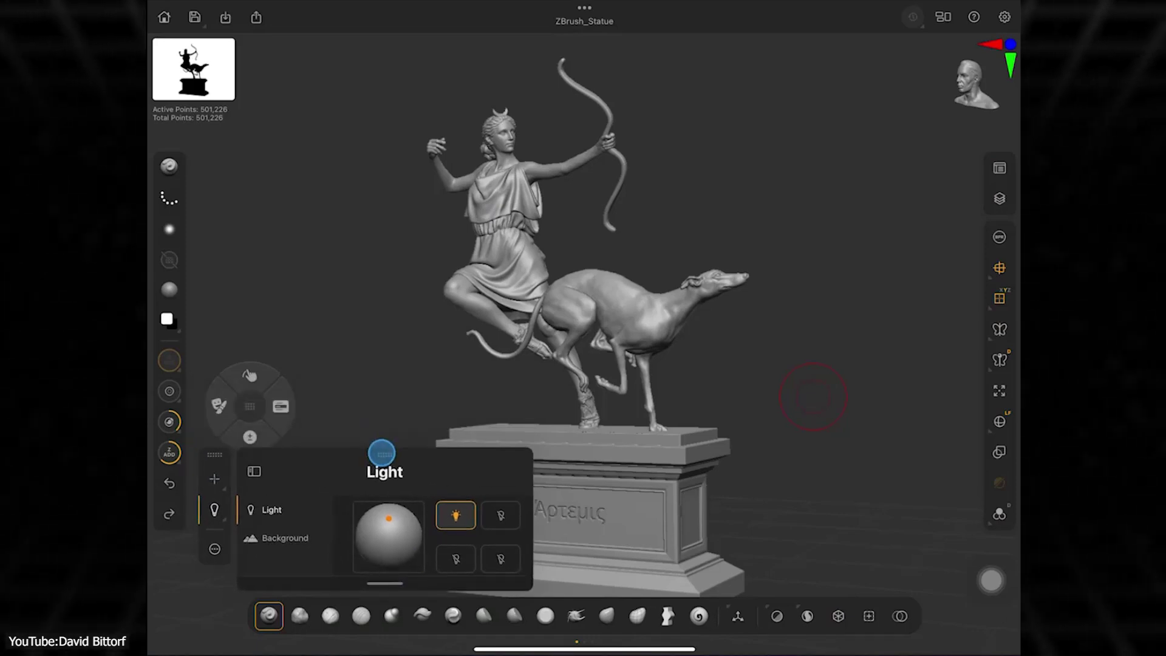
- Move the Draw panel down to match, switching between Draw and Light settings
click(213, 482)
drag(372, 413, 372, 477)
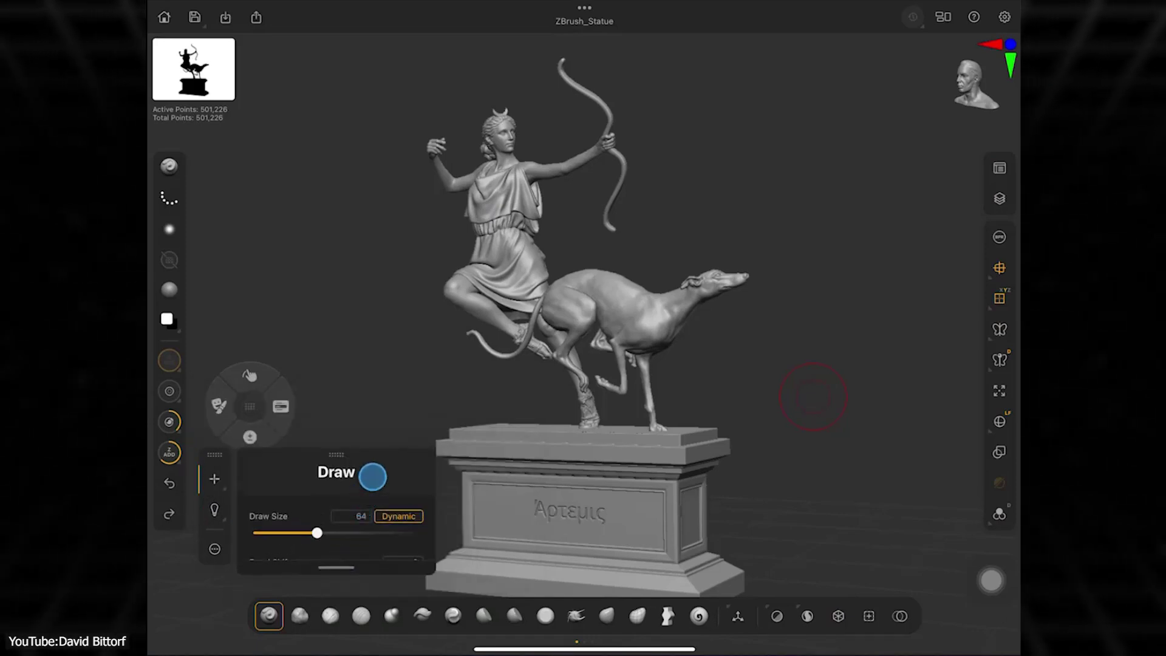
click(214, 509)
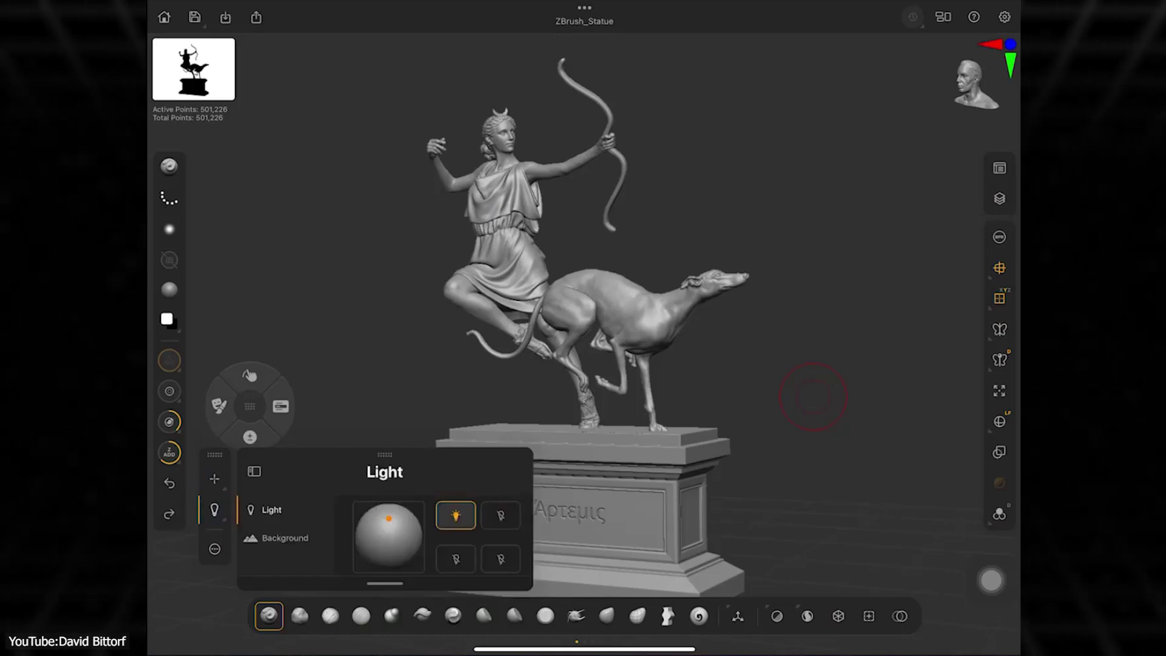
click(214, 478)
click(218, 509)
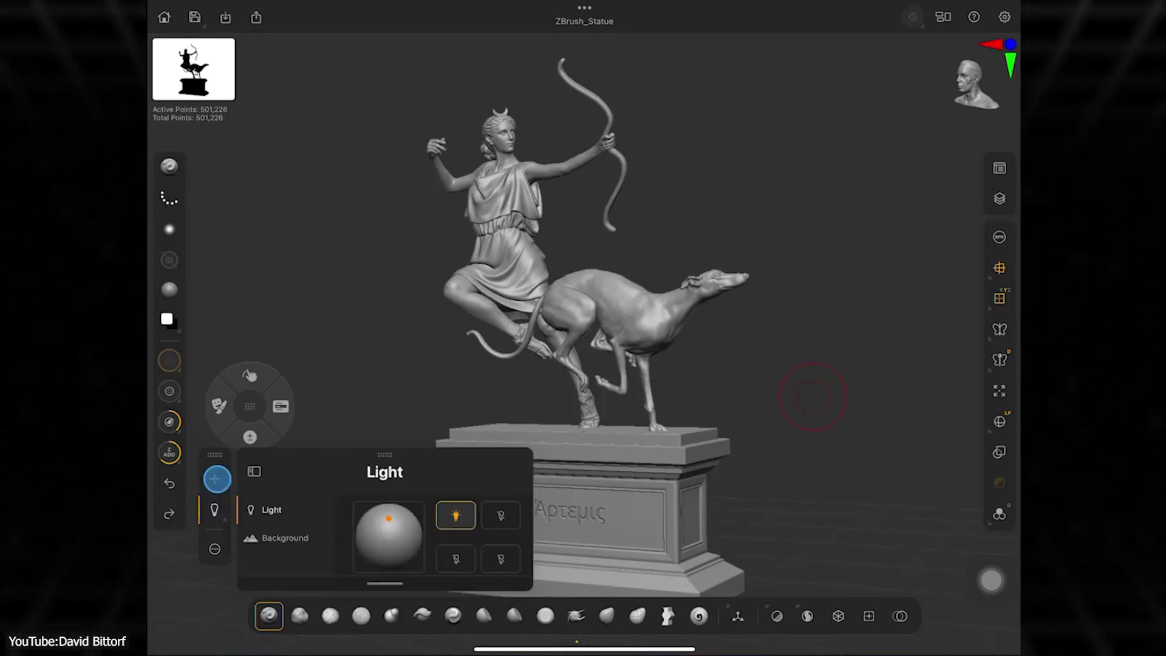
click(212, 479)
- Show Custom Menu 2, then switch the bottom bar to Custom Toolbar 1
click(281, 405)
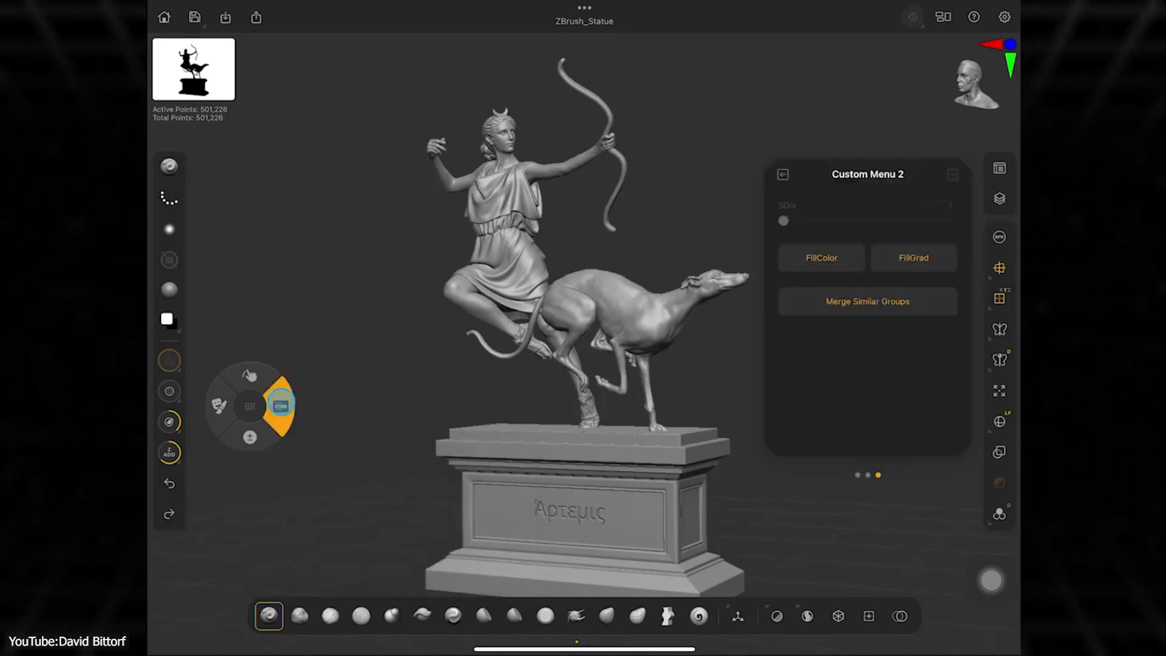
click(280, 406)
drag(664, 624, 486, 619)
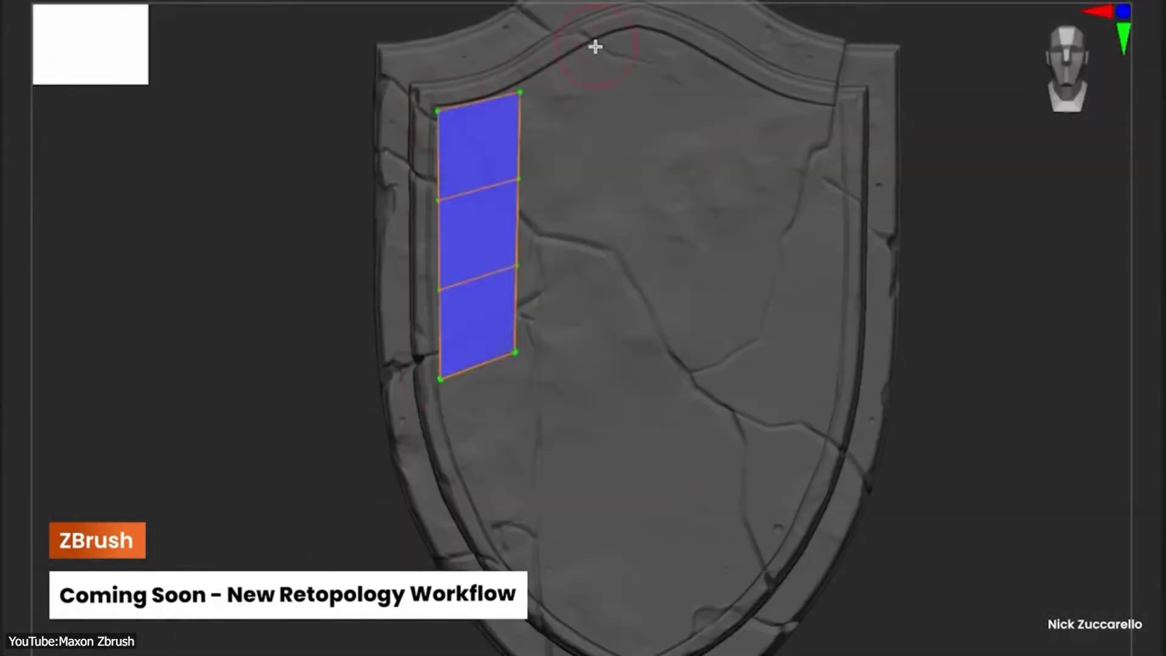
- Add and commit retopology quad strips around the strip and octagon, then relocate the brush shelf and toolbar
drag(595, 47, 534, 401)
drag(505, 506, 609, 572)
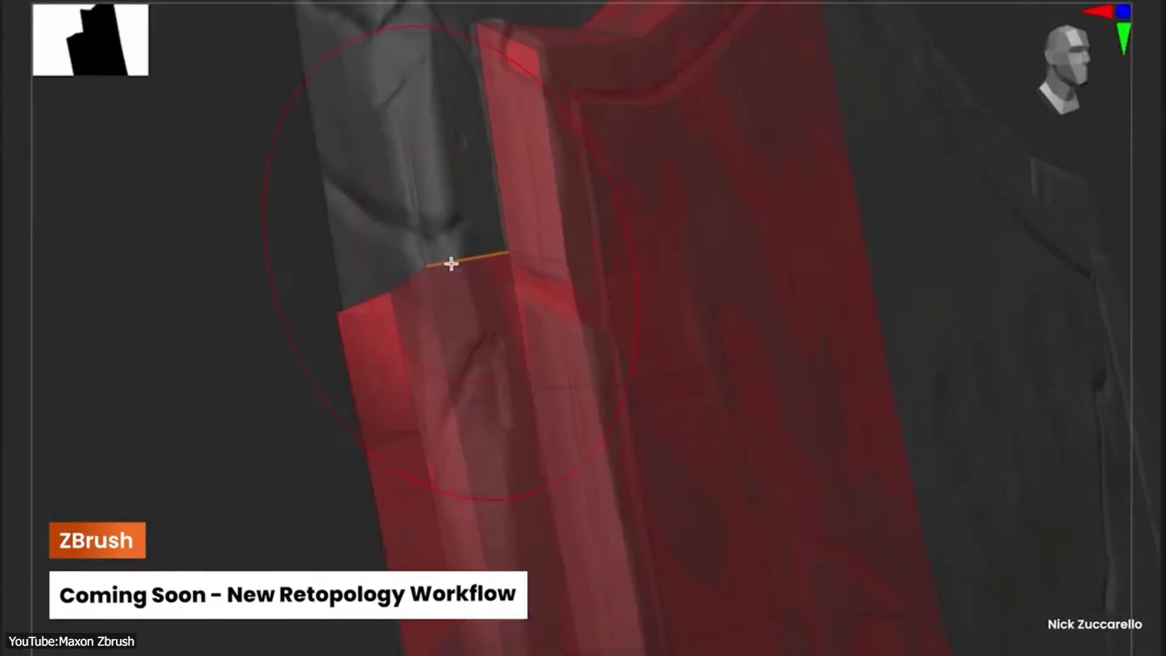
drag(448, 262, 417, 75)
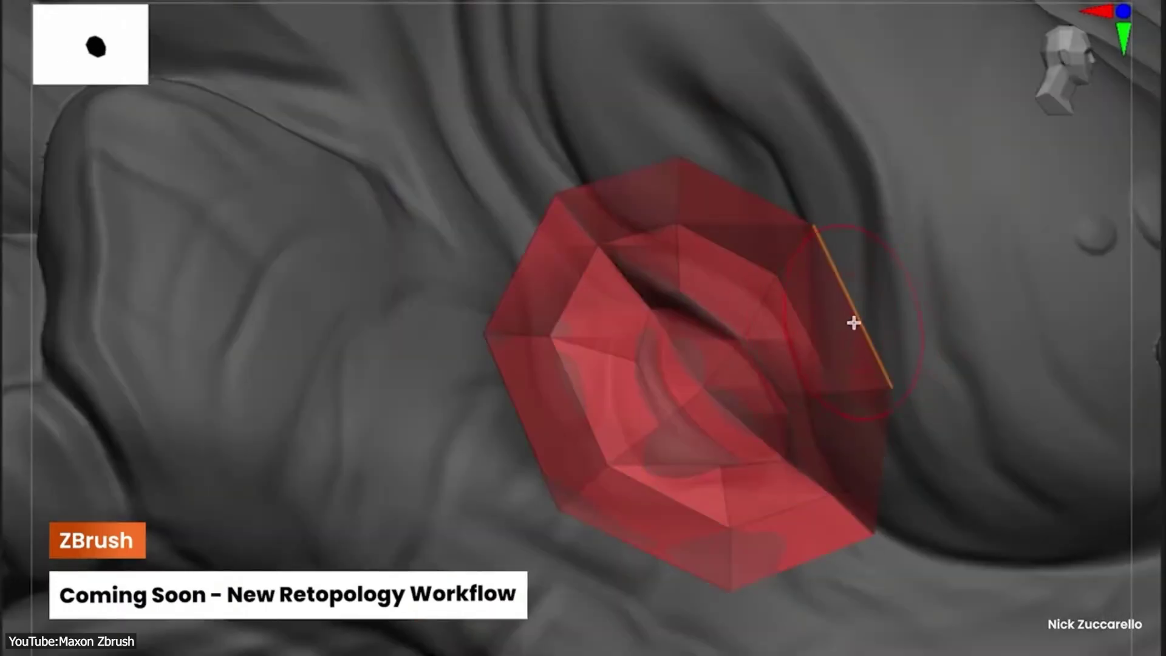
drag(854, 322, 916, 281)
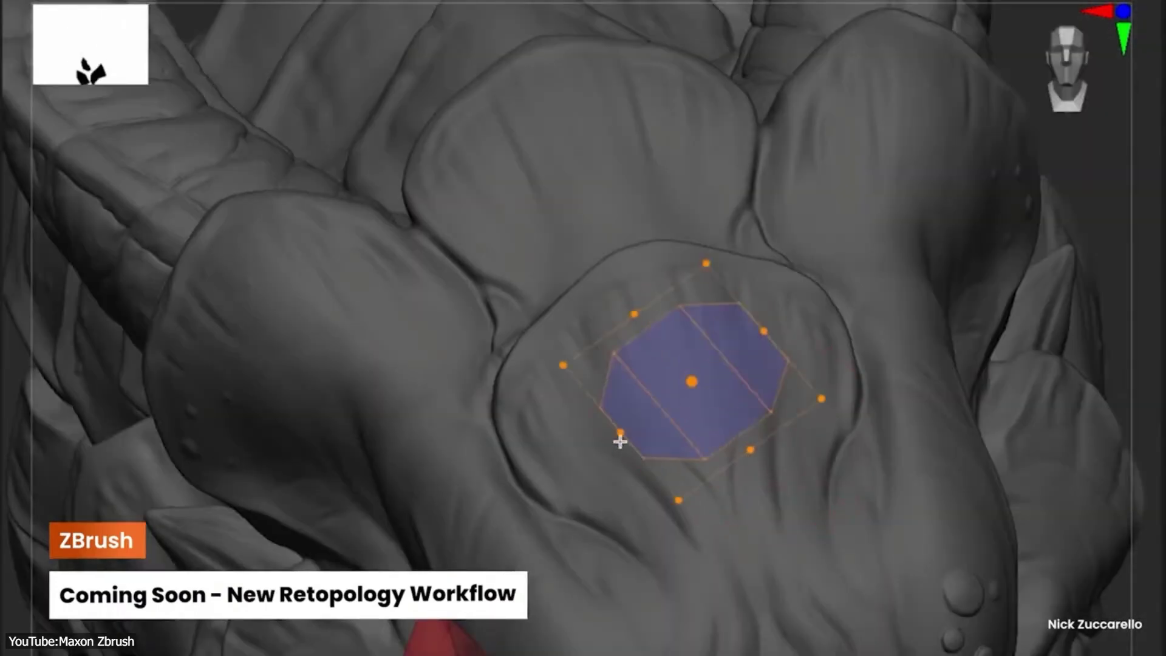
click(723, 442)
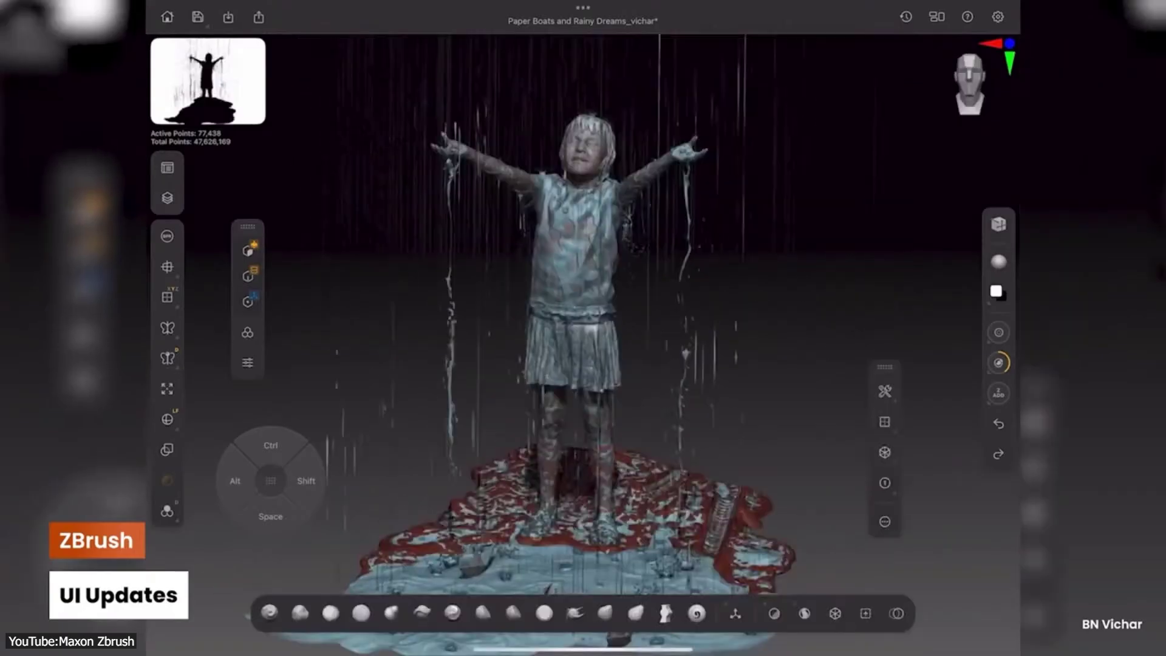
mouse_move(753, 610)
mouse_down()
mouse_move(762, 331)
mouse_move(731, 47)
mouse_up()
drag(884, 367, 915, 284)
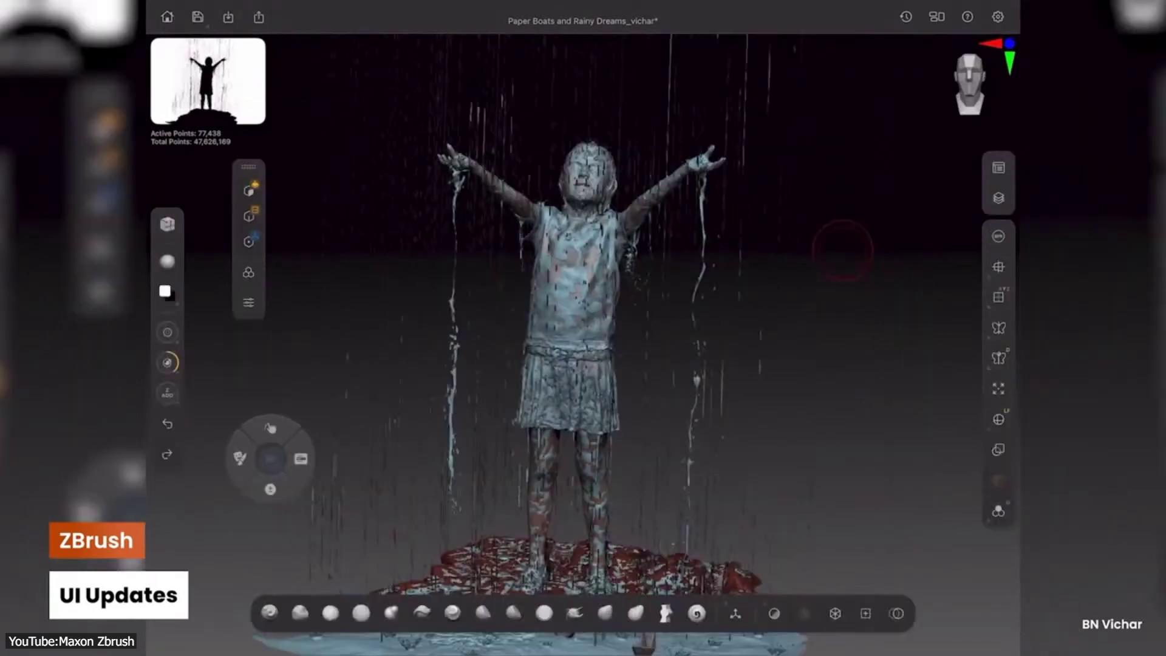